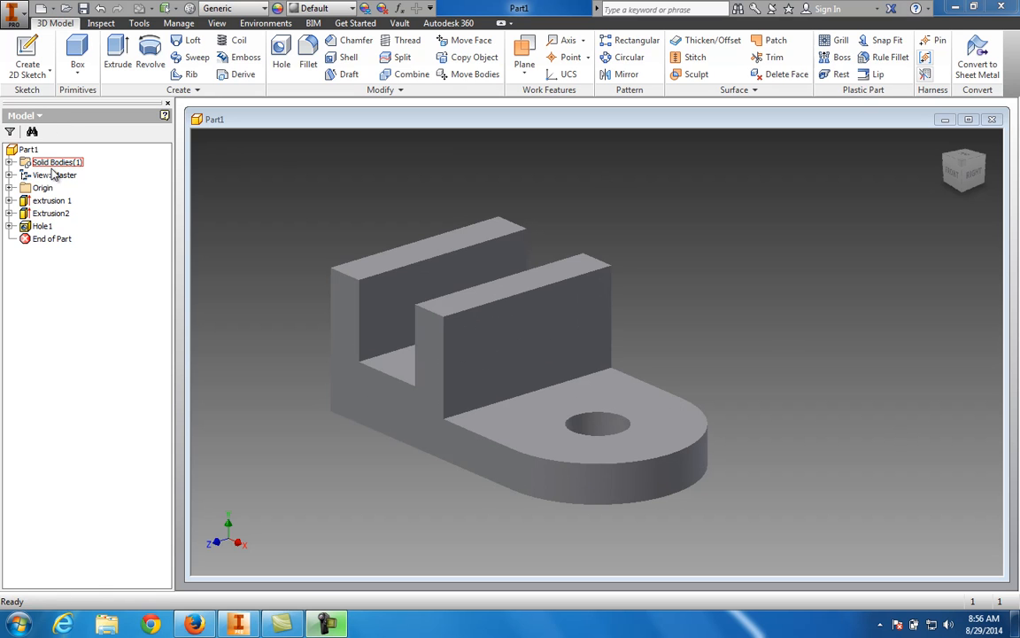
pyautogui.click(26, 151)
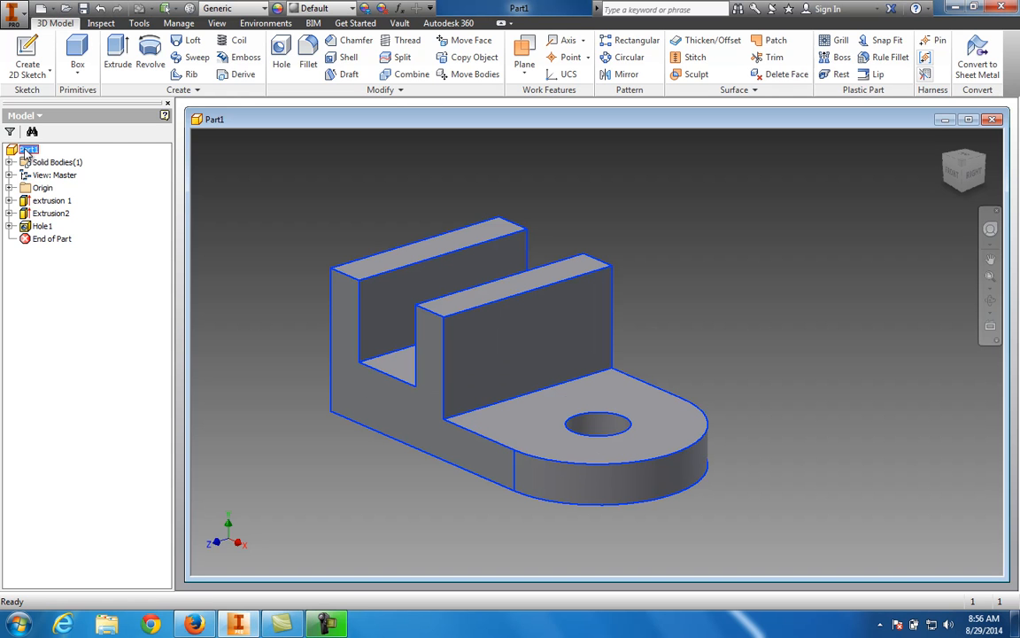
pyautogui.click(93, 289)
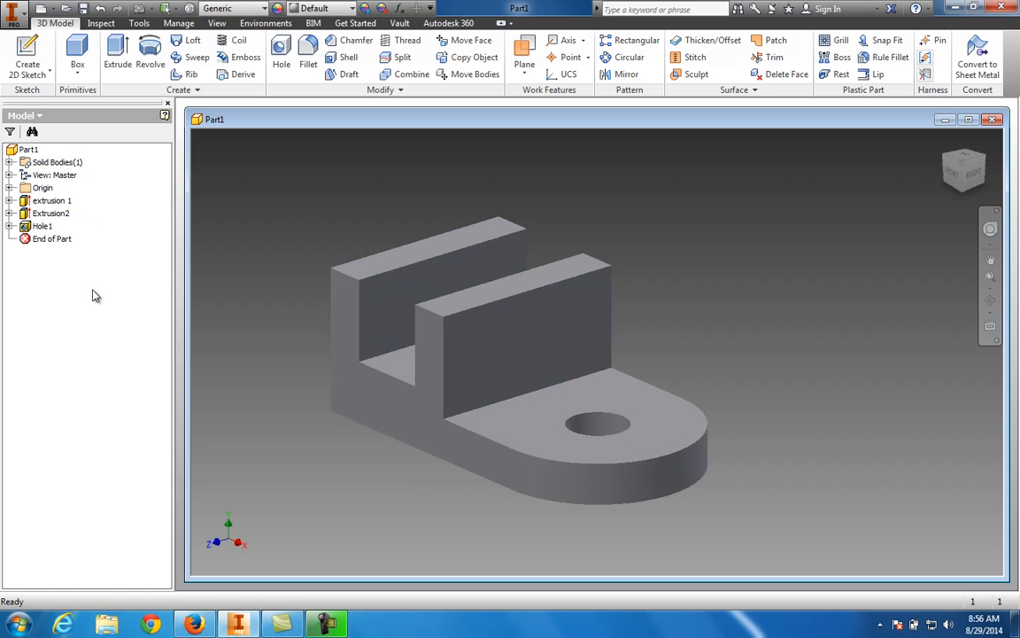
pyautogui.click(34, 148)
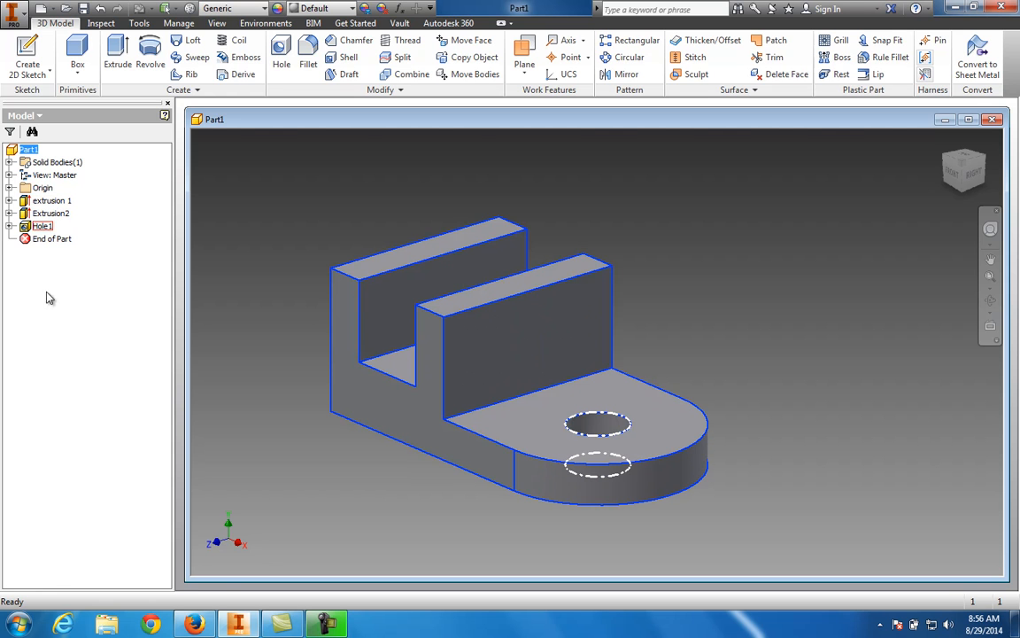
# Rename the first extrusion feature of the part as Base.
pyautogui.rightClick(50, 204)
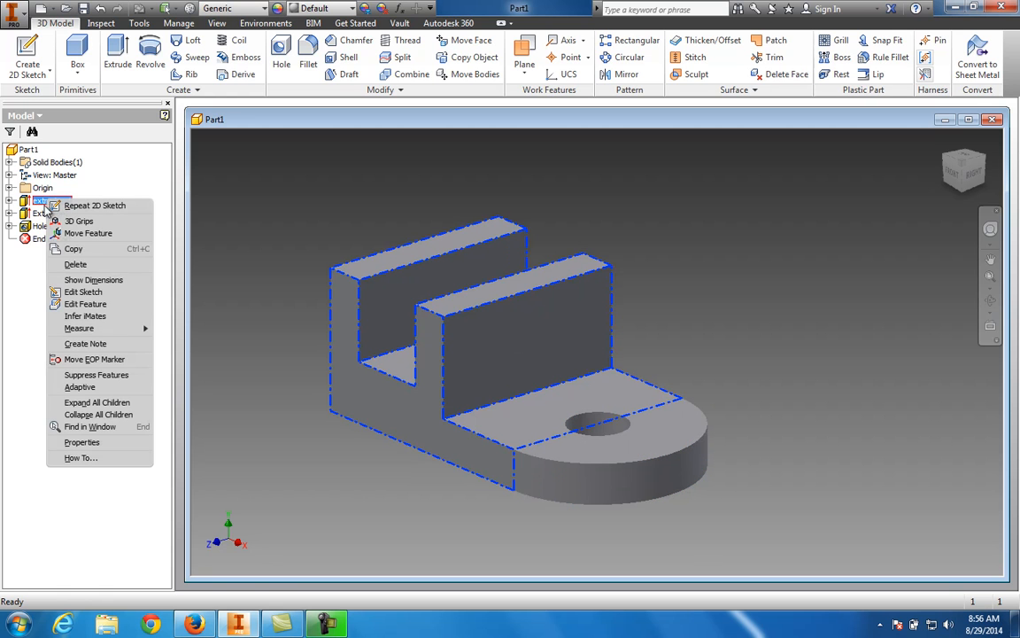
pyautogui.click(99, 448)
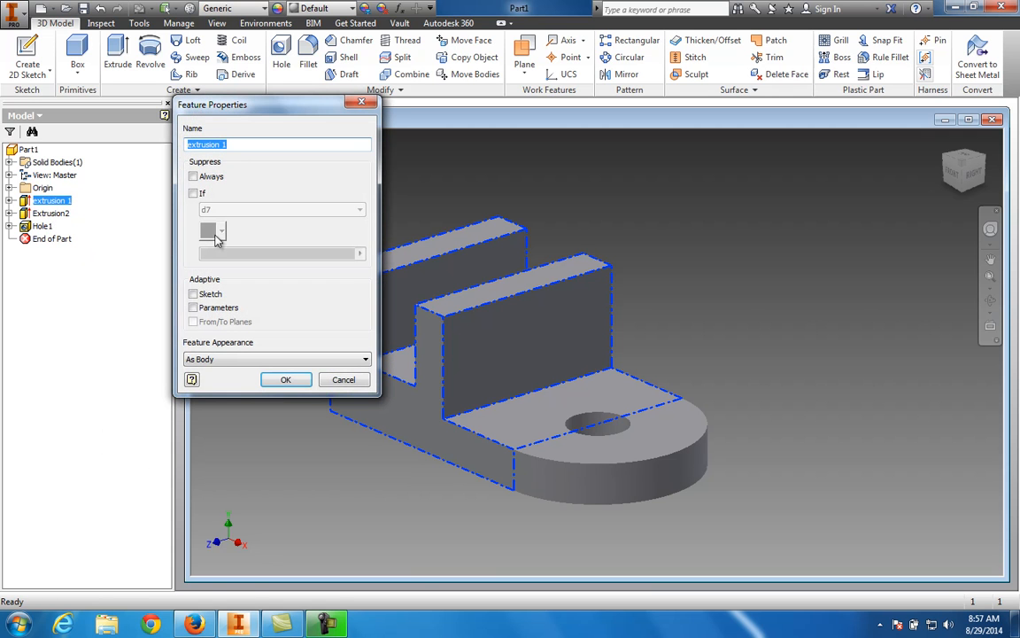
pyautogui.write('BAse')
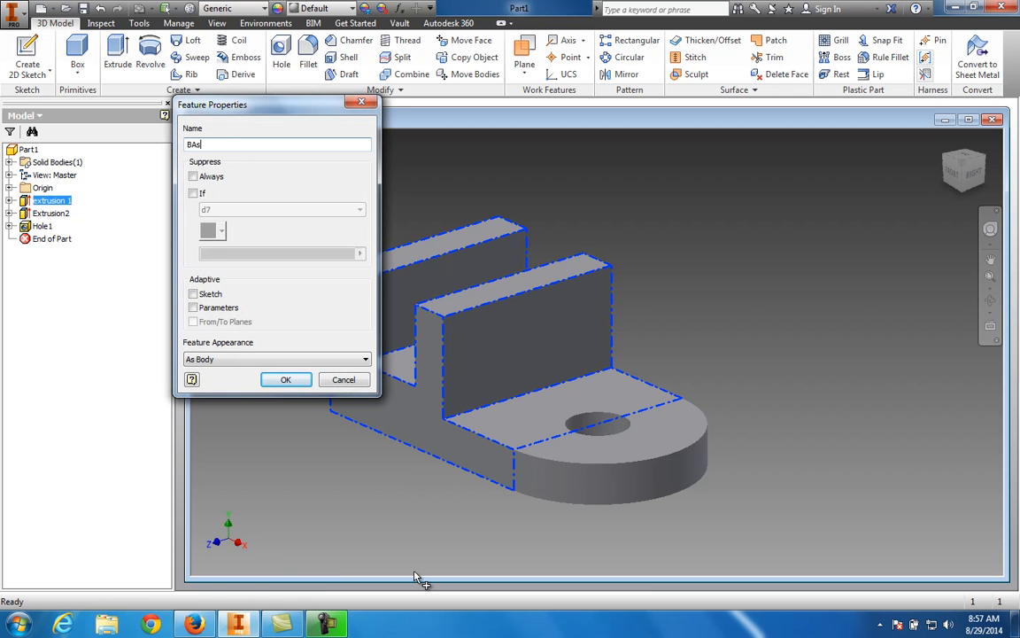
pyautogui.press('BackSpace')
pyautogui.press('BackSpace')
pyautogui.press('BackSpace')
pyautogui.write('ase')
pyautogui.click(285, 379)
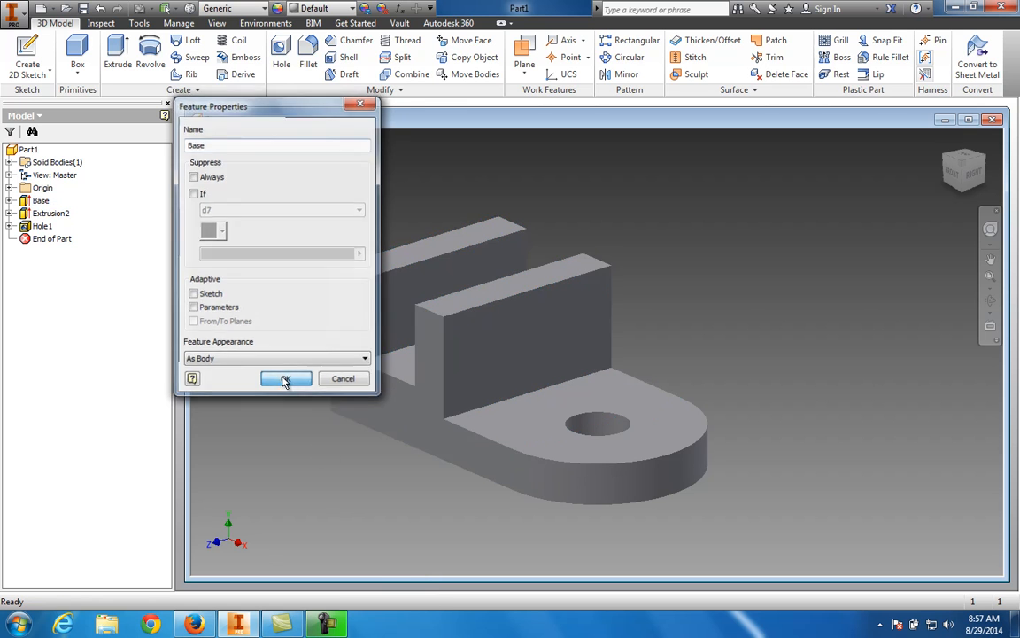
# Rename the second extrusion, which forms the rounded end of the part, as Round.
pyautogui.rightClick(48, 214)
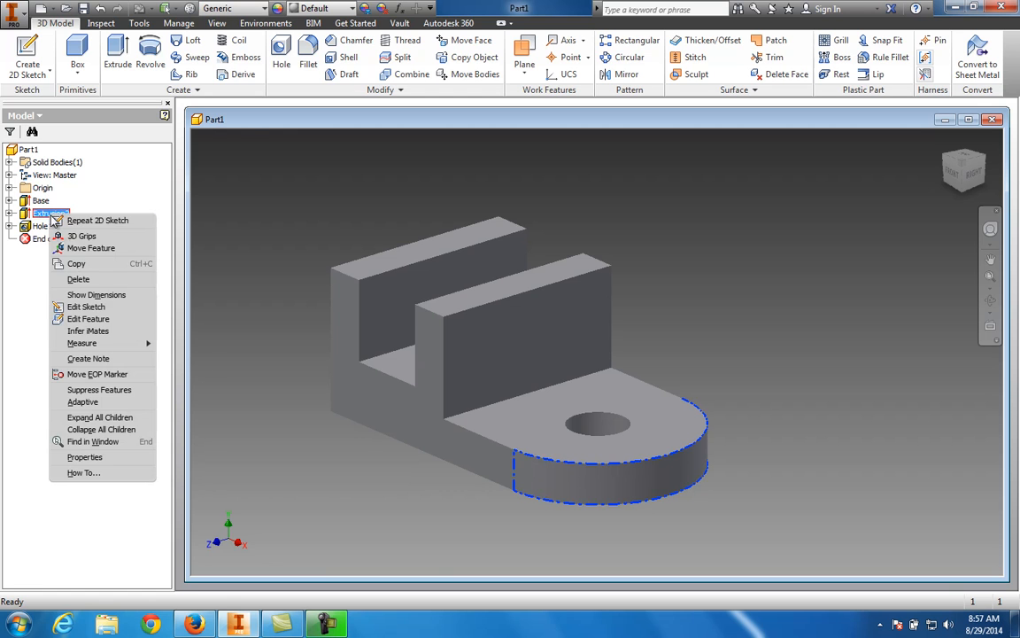
pyautogui.click(83, 457)
pyautogui.write('Round')
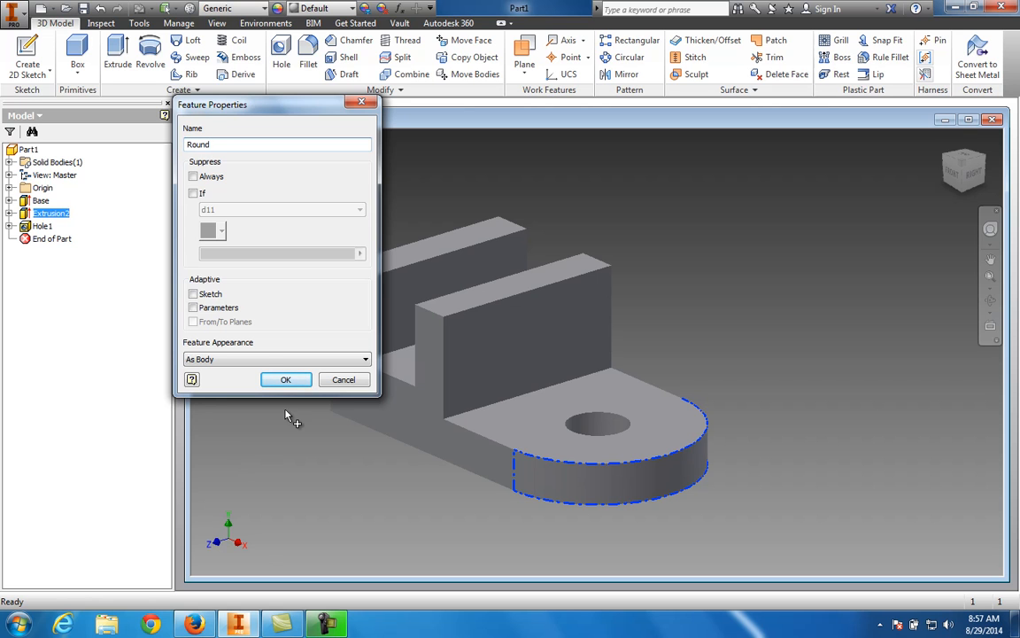
pyautogui.click(285, 380)
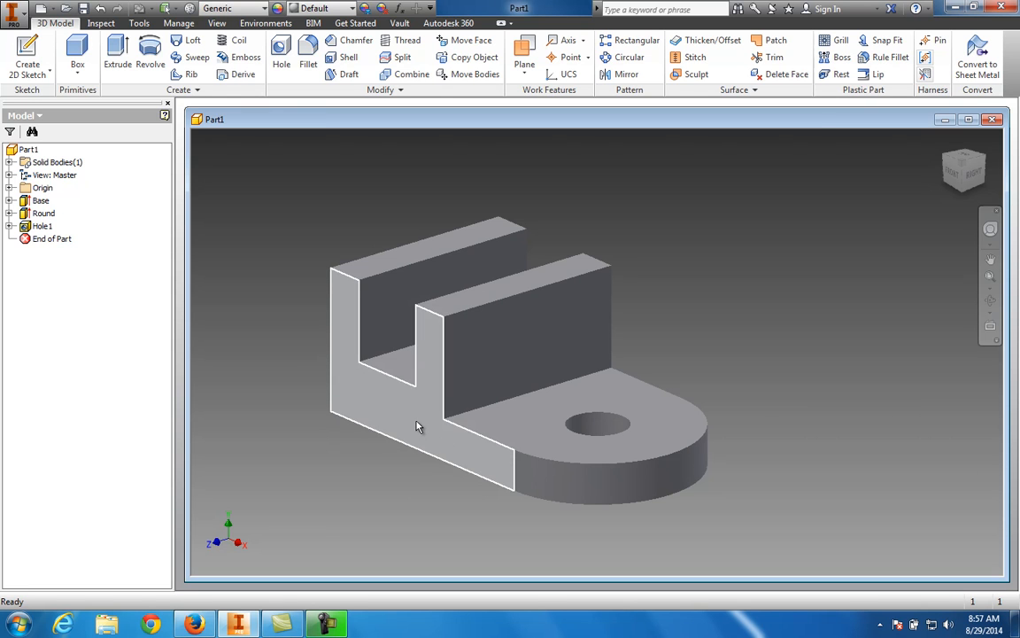
# Edit the sketch of the Base feature, set the overall bottom length to 3 in, and finish the sketch.
pyautogui.click(40, 202)
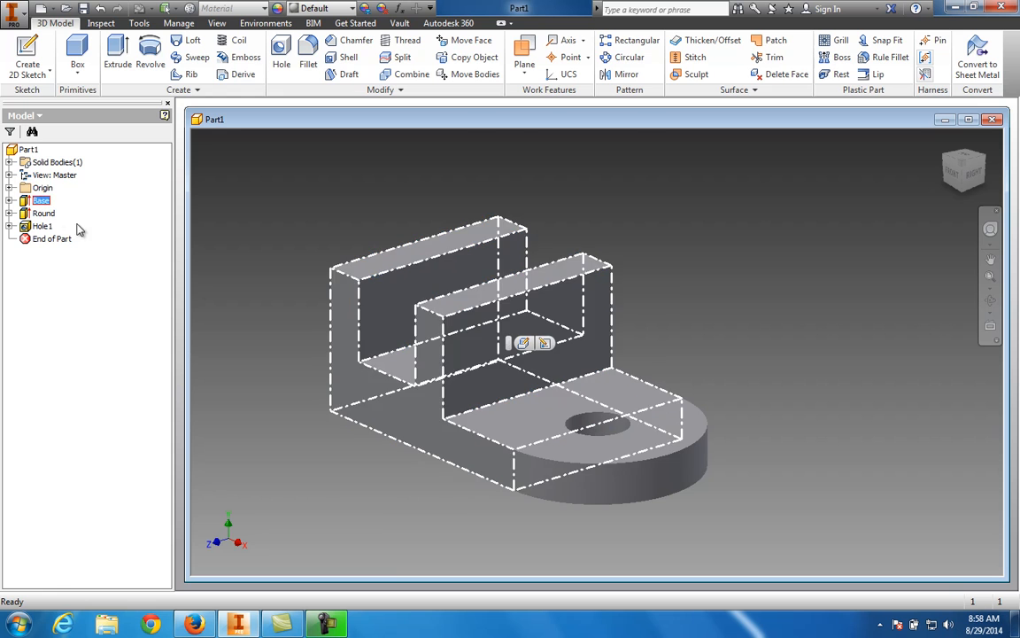
pyautogui.click(10, 201)
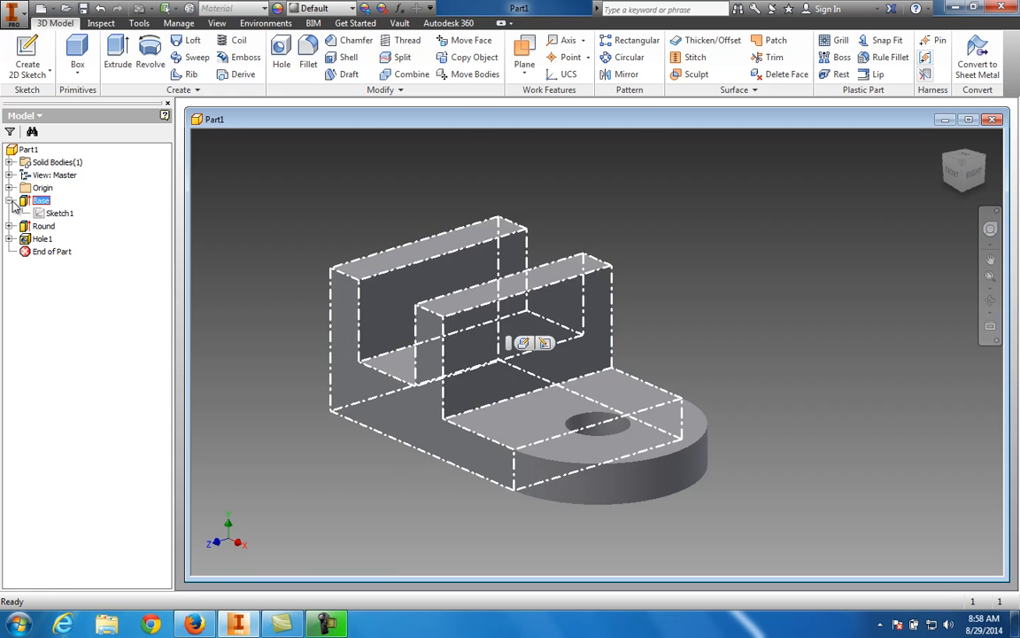
pyautogui.click(60, 216)
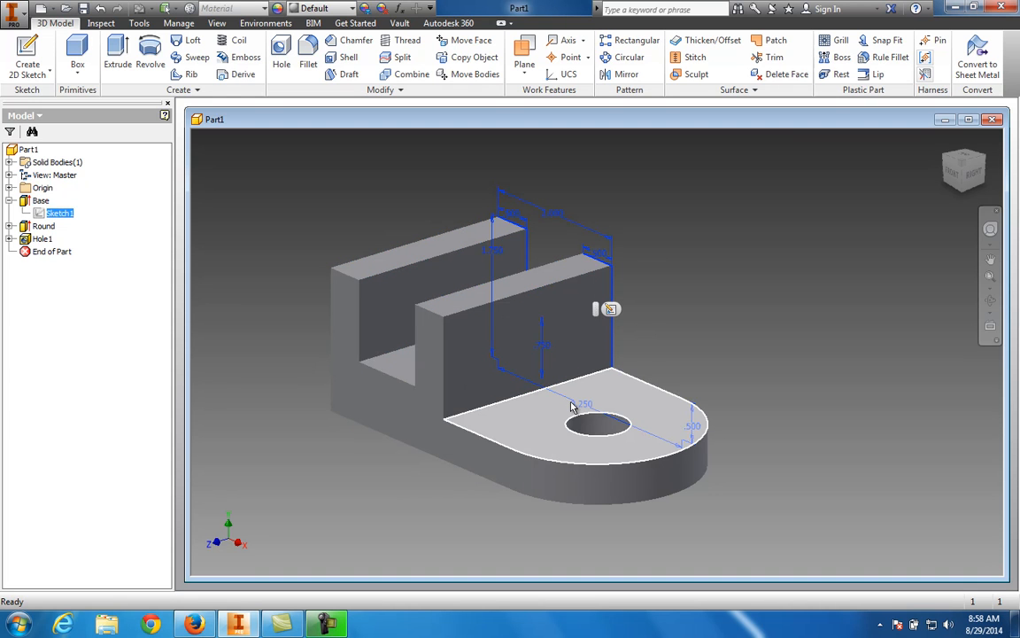
pyautogui.click(62, 218)
pyautogui.click(88, 238)
pyautogui.doubleClick(61, 215)
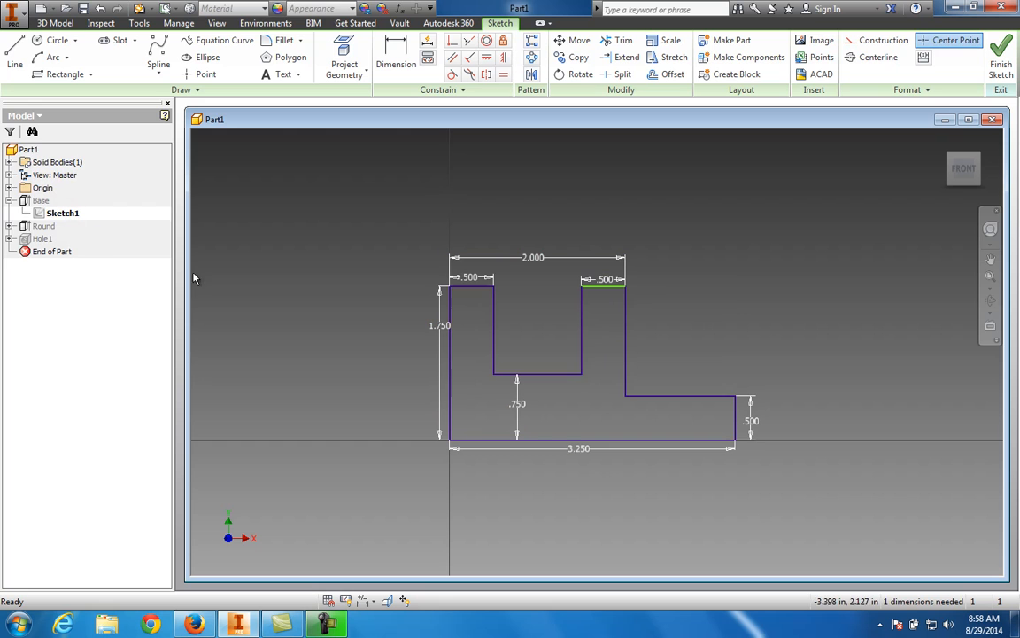
pyautogui.doubleClick(580, 449)
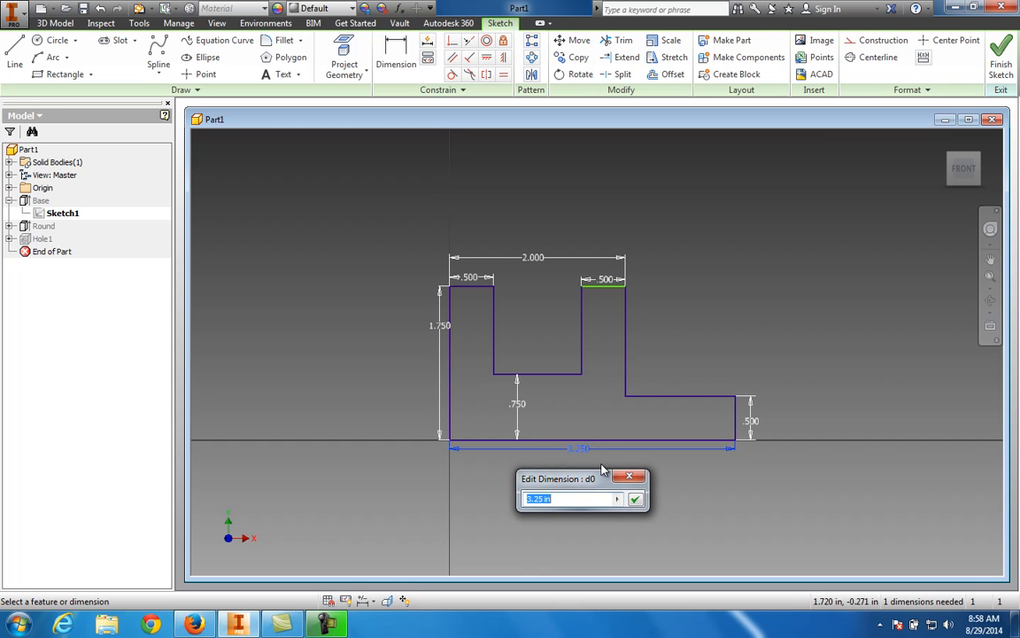
pyautogui.write('3')
pyautogui.press('Return')
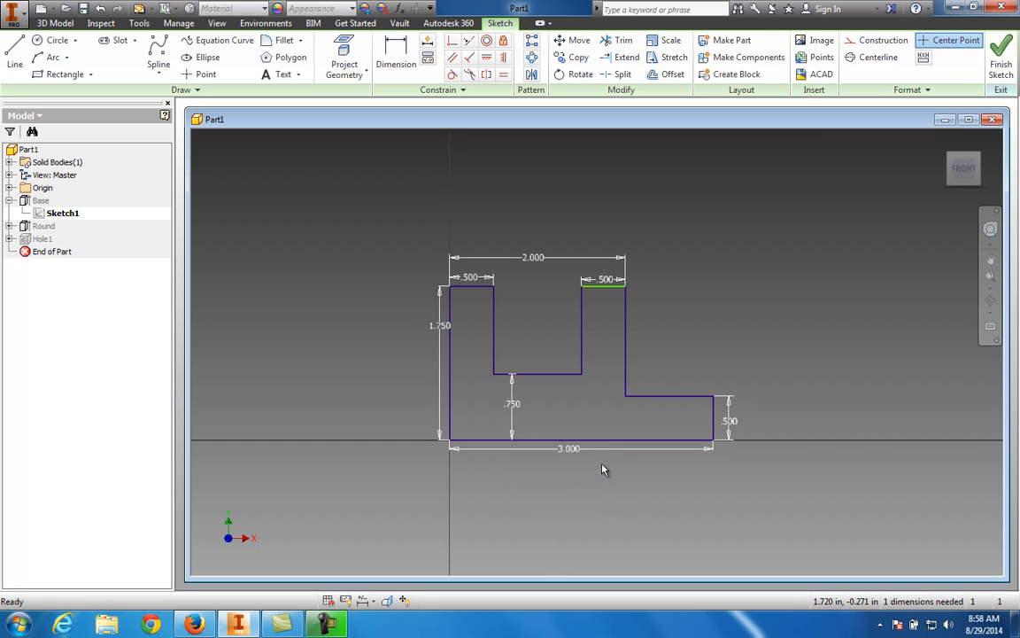
pyautogui.click(1001, 58)
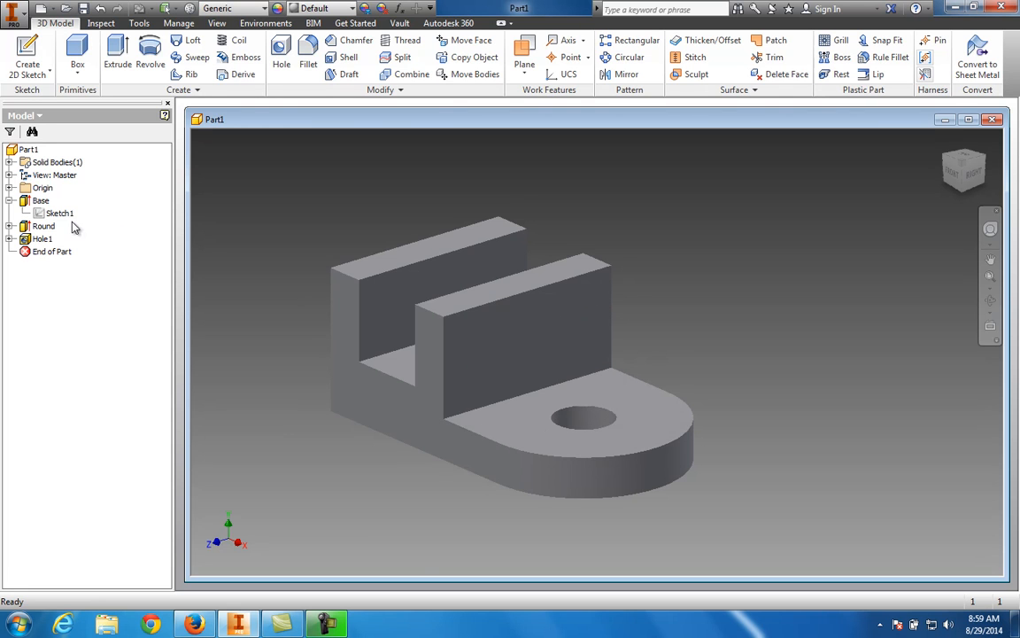
# Edit the Base feature and set its extrusion distance to 2 in.
pyautogui.click(60, 213)
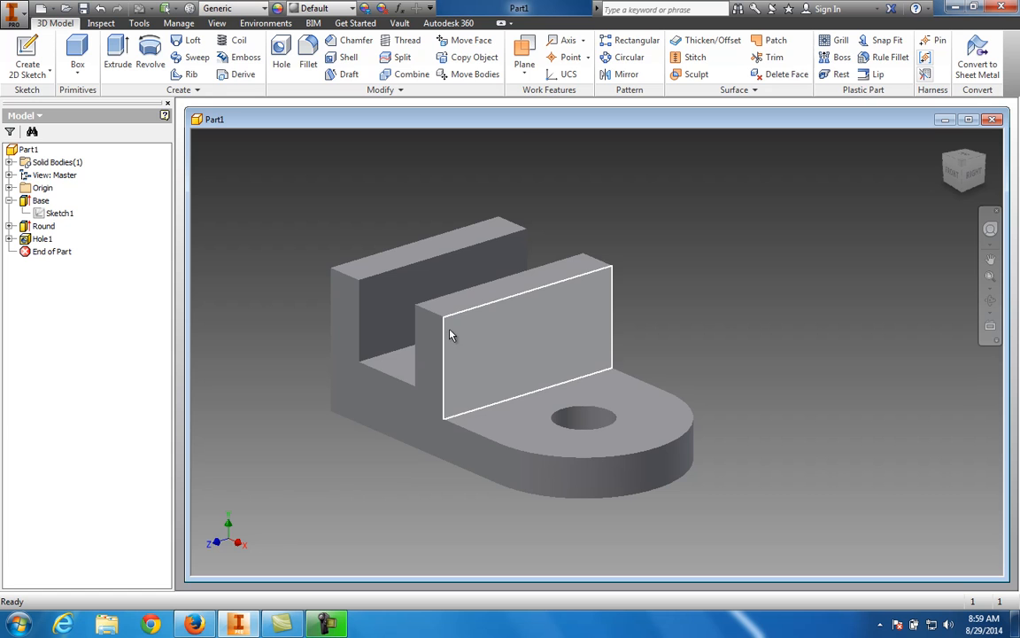
pyautogui.click(10, 201)
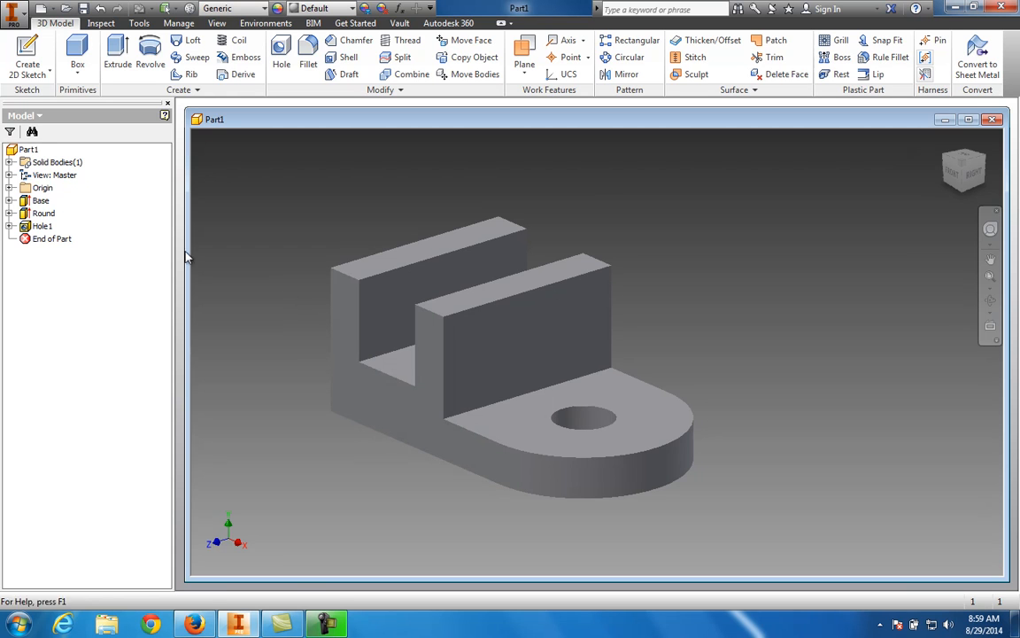
pyautogui.click(10, 201)
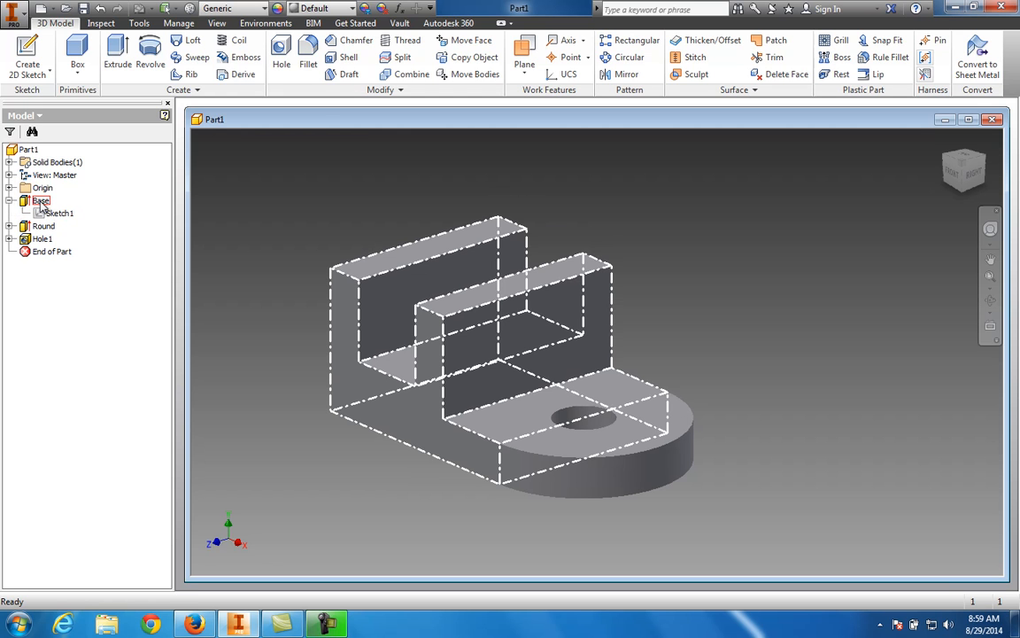
pyautogui.doubleClick(40, 202)
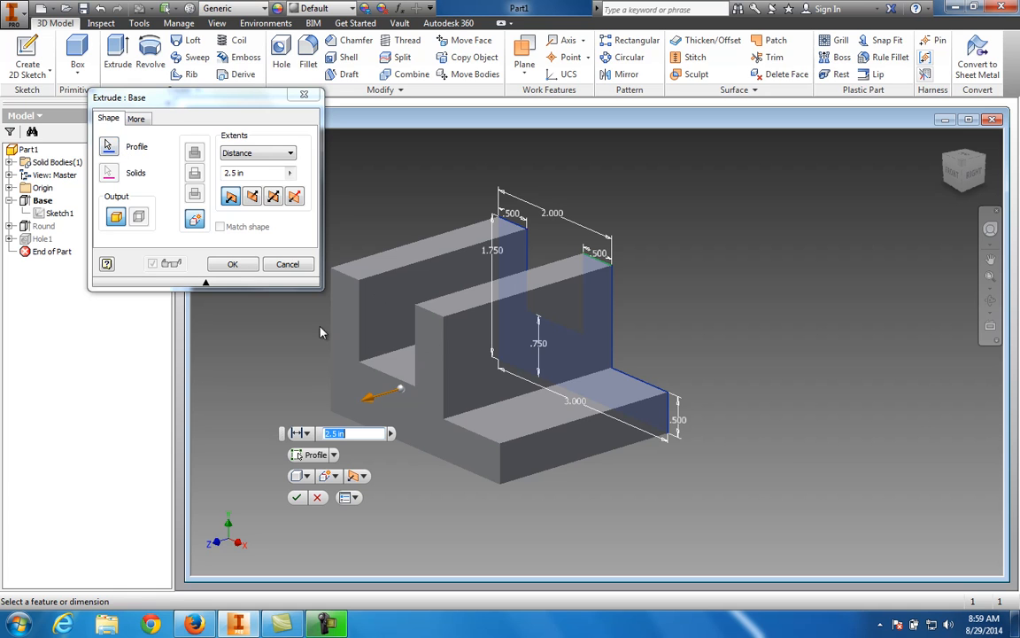
pyautogui.doubleClick(234, 172)
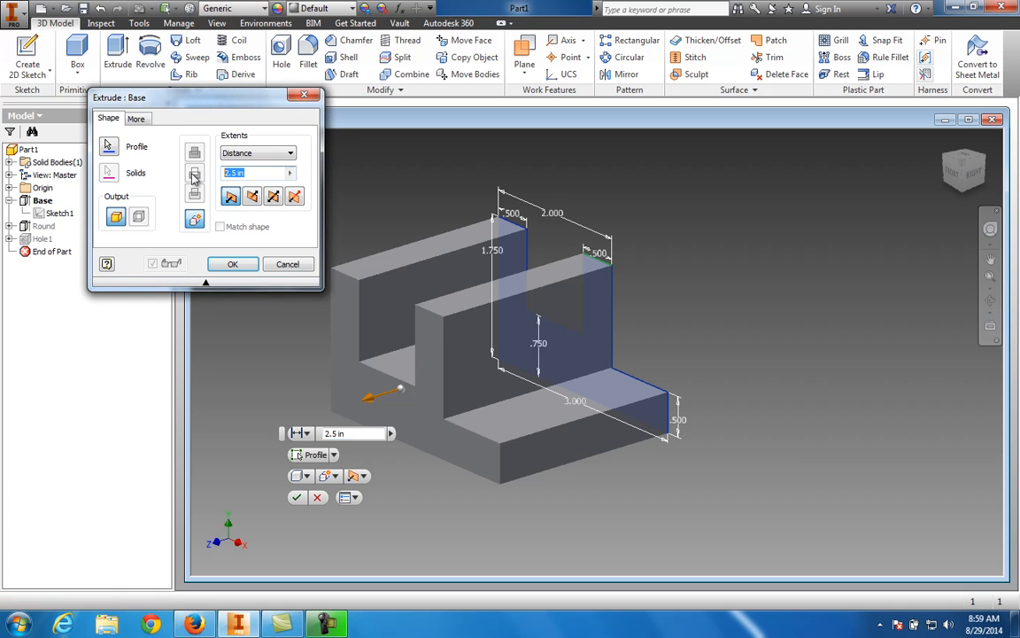
pyautogui.write('2')
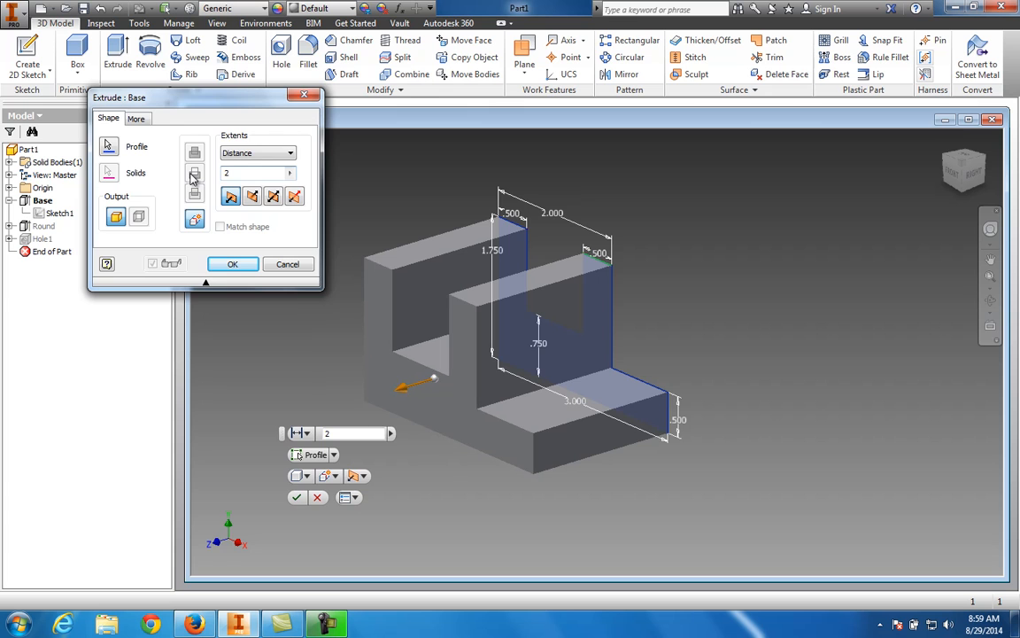
pyautogui.press('Return')
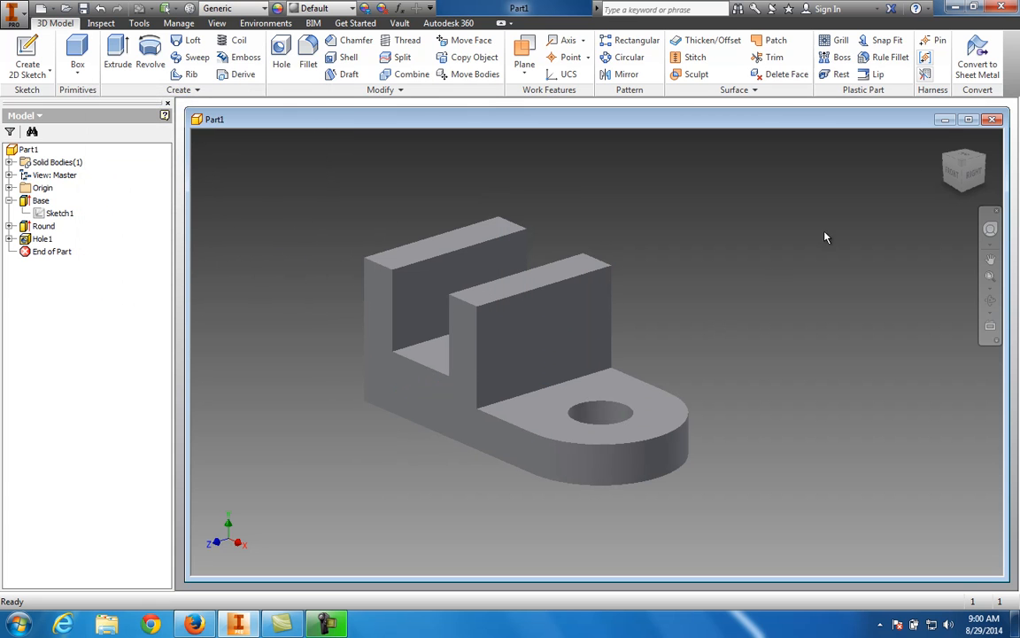
# Examine the part from a tilted viewpoint and review the Base feature's underlying sketch and available editing commands.
pyautogui.click(979, 174)
pyautogui.moveTo(966, 170)
pyautogui.mouseDown()
pyautogui.moveTo(864, 192)
pyautogui.moveTo(901, 203)
pyautogui.moveTo(207, 187)
pyautogui.moveTo(293, 207)
pyautogui.moveTo(324, 262)
pyautogui.moveTo(316, 274)
pyautogui.moveTo(303, 266)
pyautogui.mouseUp()
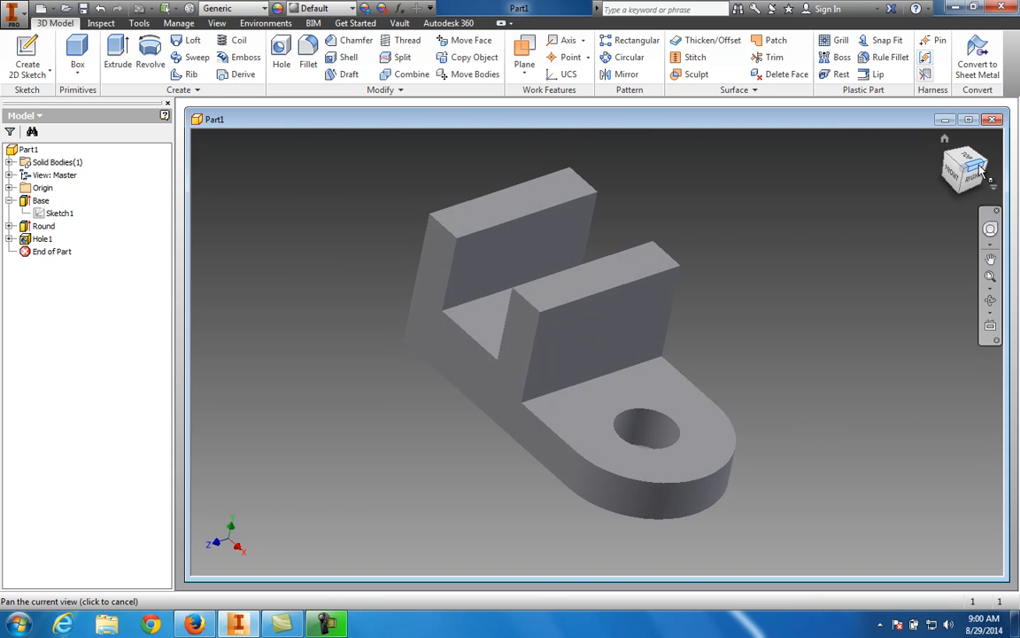
pyautogui.moveTo(978, 181); pyautogui.dragTo(971, 168)
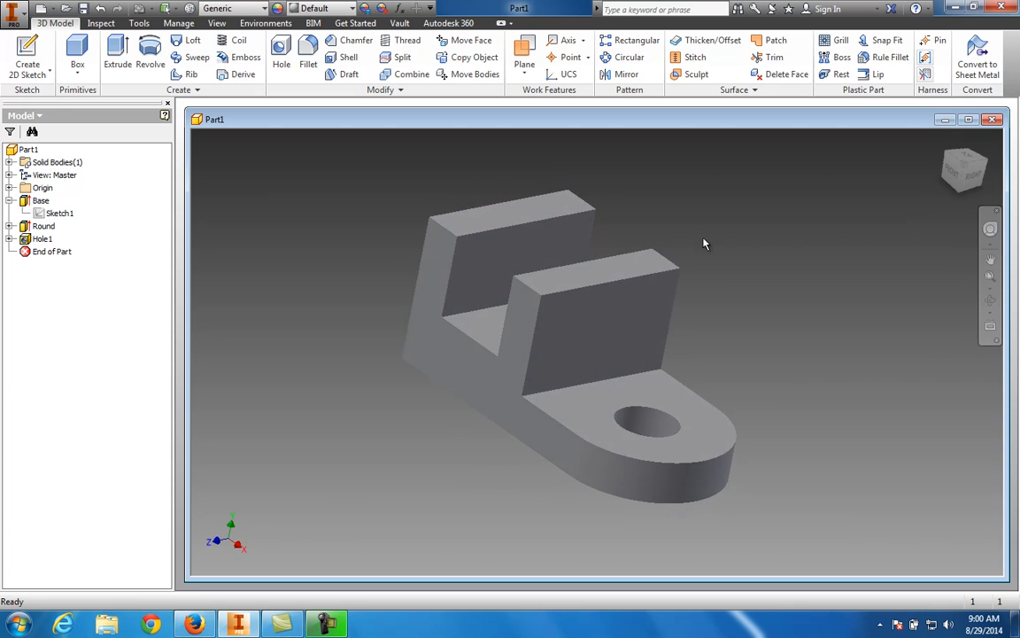
pyautogui.rightClick(122, 229)
pyautogui.click(259, 196)
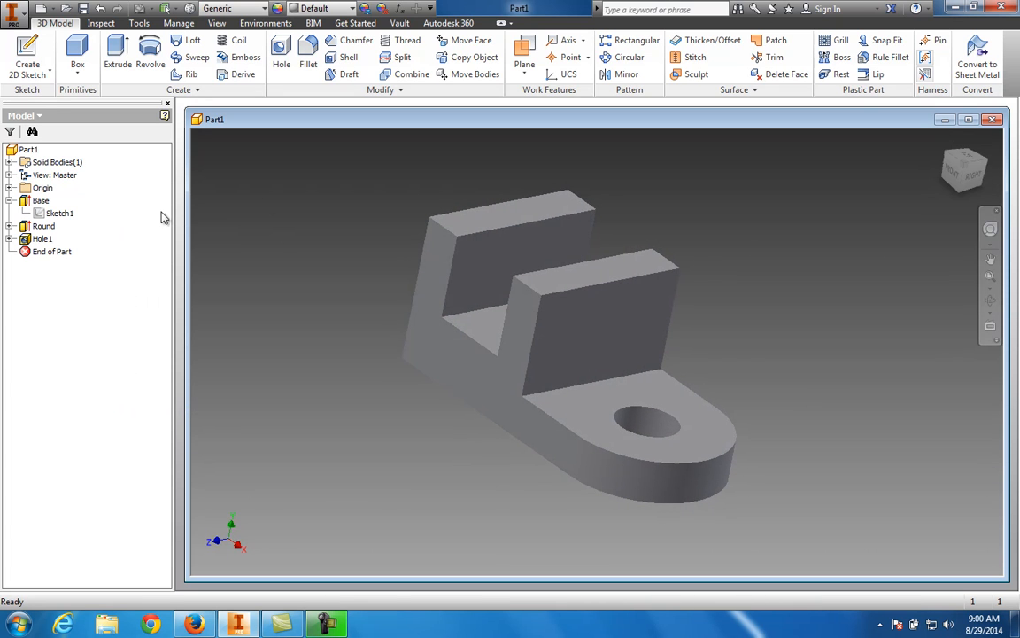
pyautogui.click(10, 202)
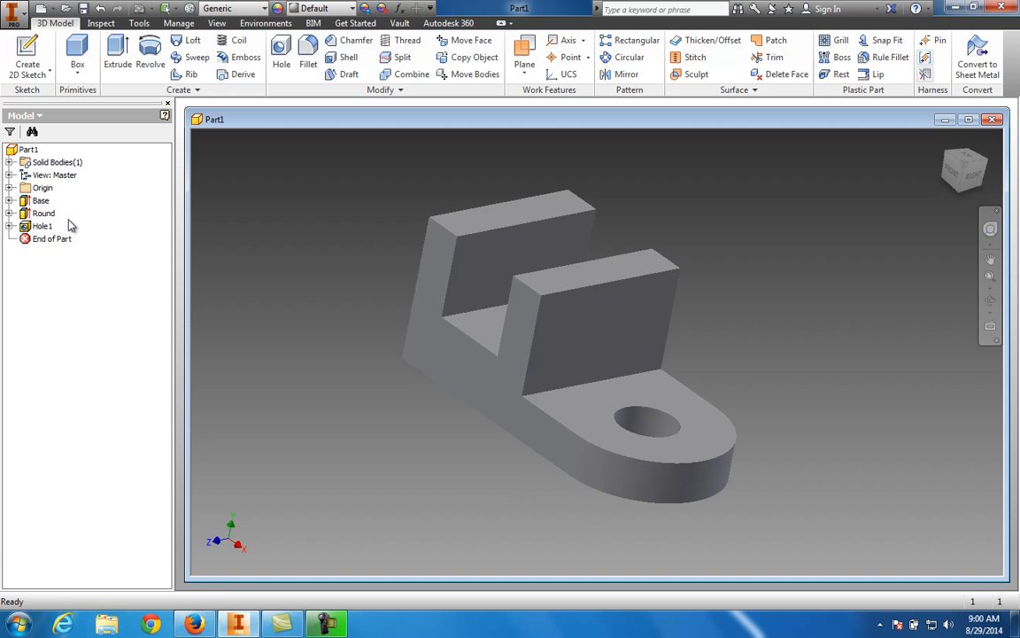
pyautogui.click(9, 201)
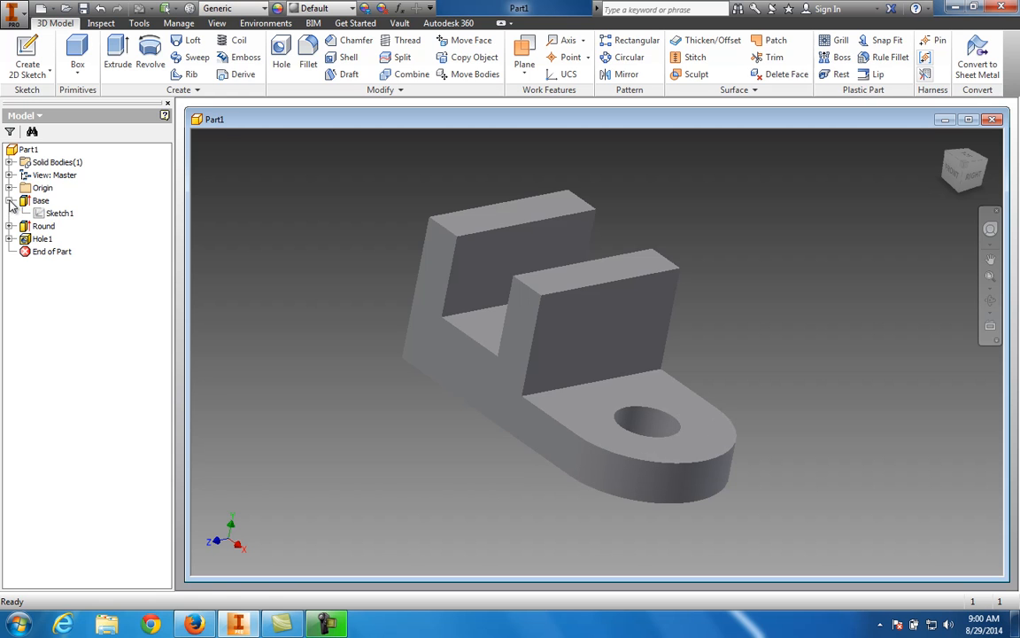
pyautogui.moveTo(56, 220)
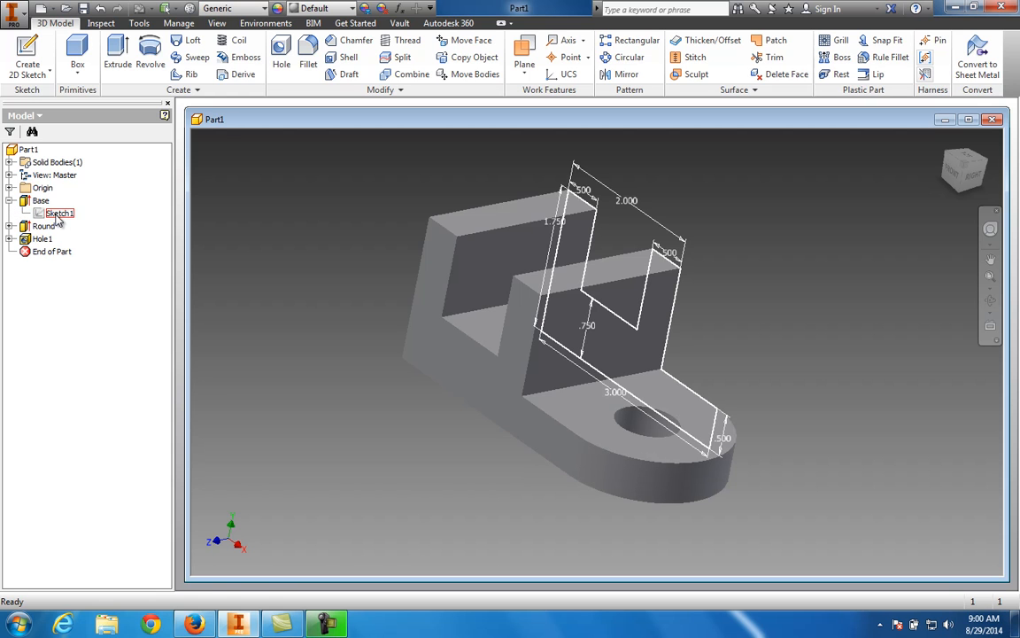
pyautogui.click(9, 201)
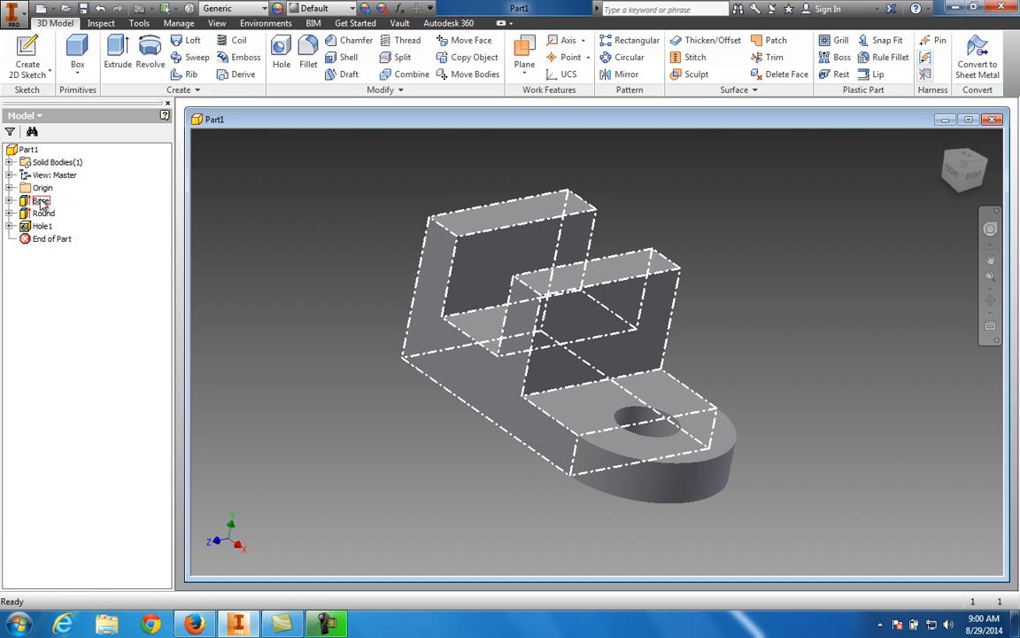
pyautogui.rightClick(41, 203)
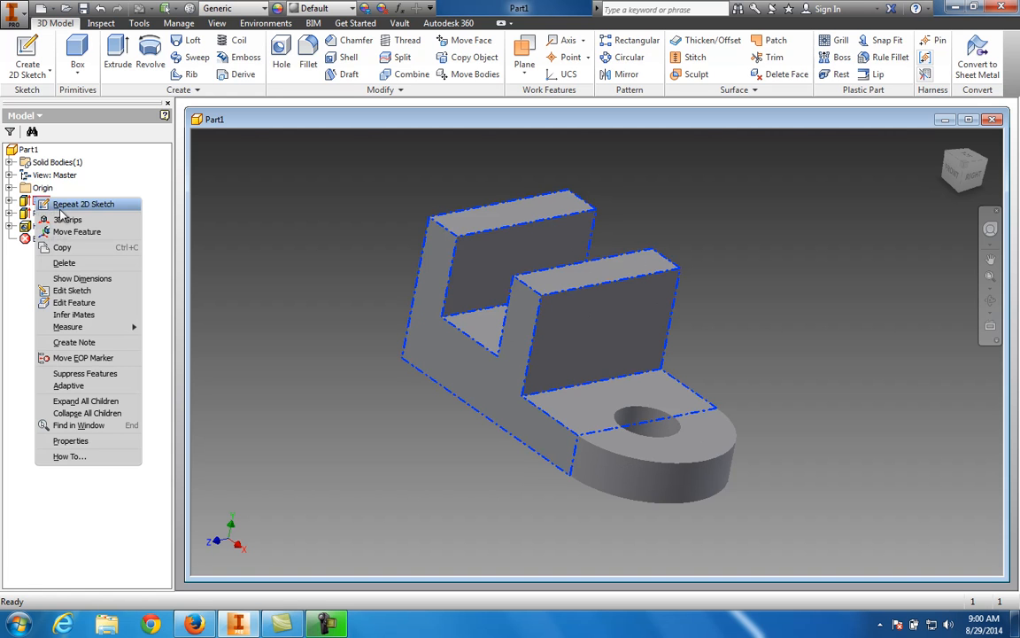
pyautogui.click(278, 247)
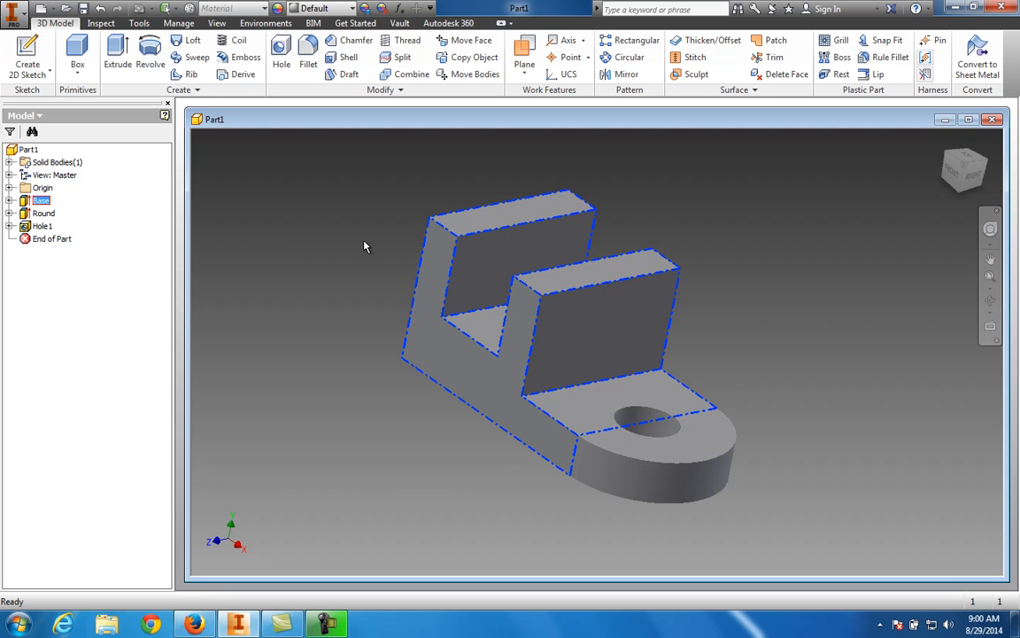
pyautogui.click(290, 228)
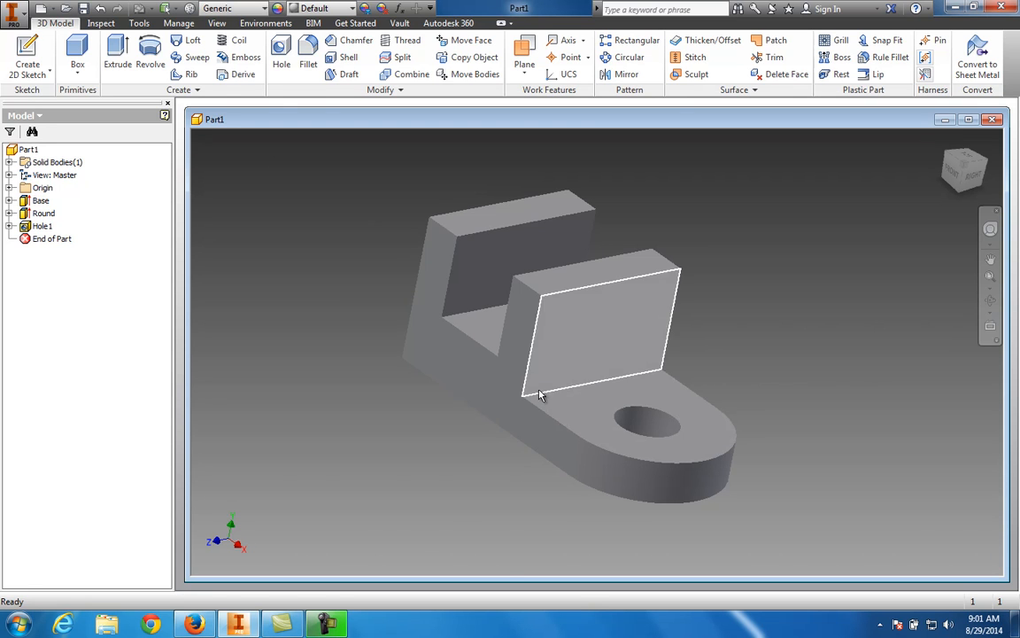
# Add a 0.25 in constant-radius fillet to the edge where the front upright meets the rounded end's top face.
pyautogui.click(309, 64)
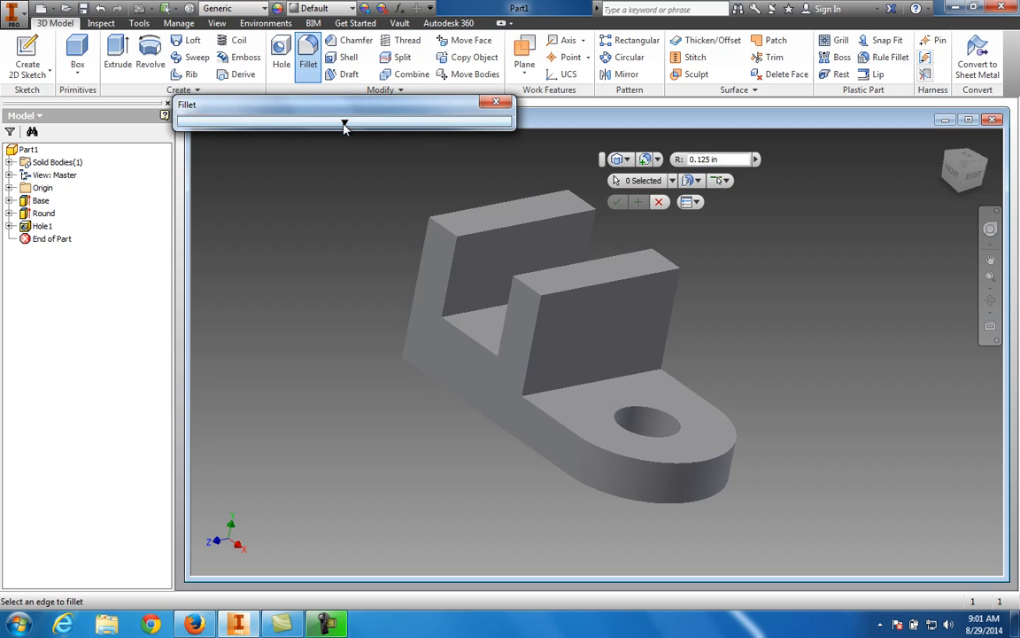
pyautogui.click(344, 124)
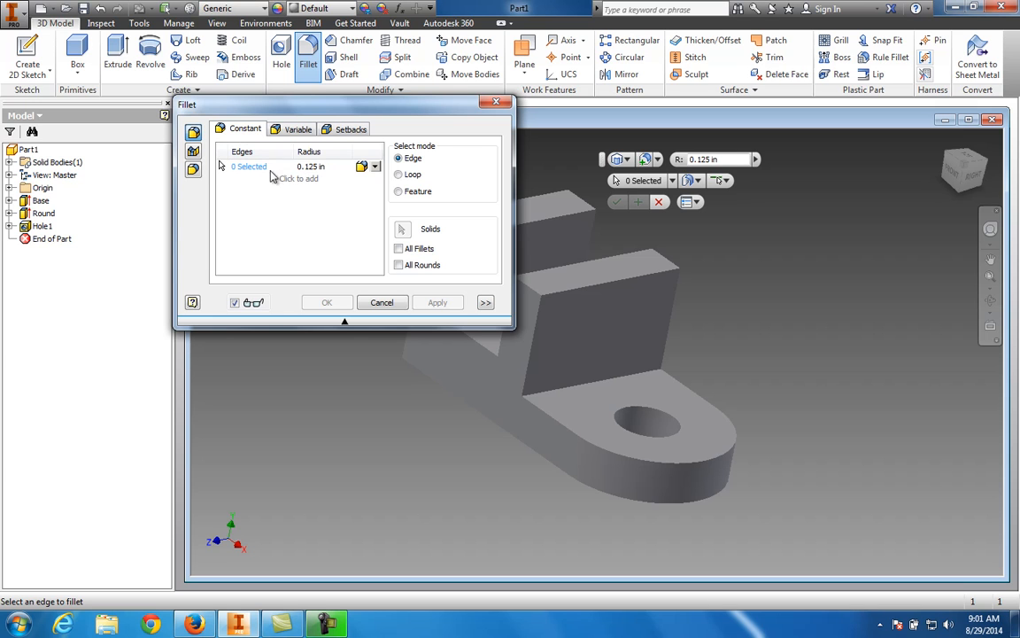
pyautogui.click(311, 165)
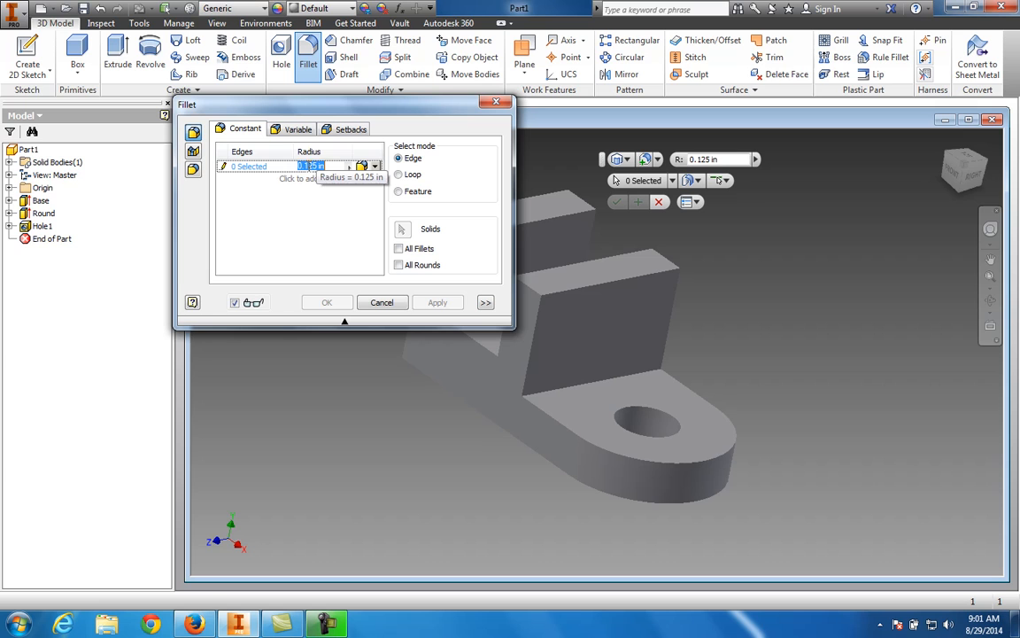
pyautogui.click(309, 167)
pyautogui.press('BackSpace')
pyautogui.click(250, 168)
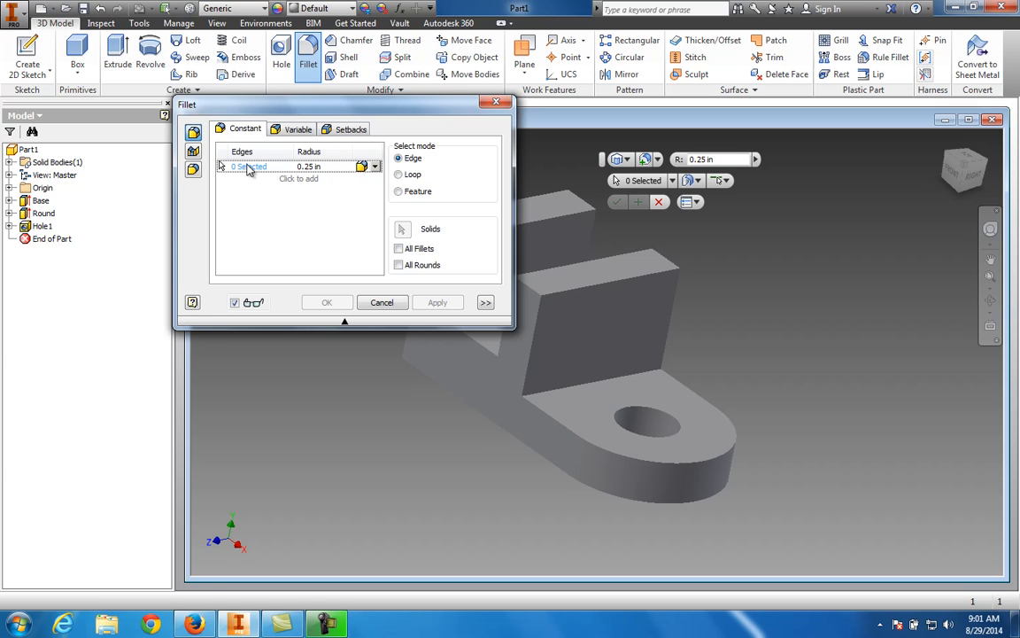
pyautogui.click(591, 393)
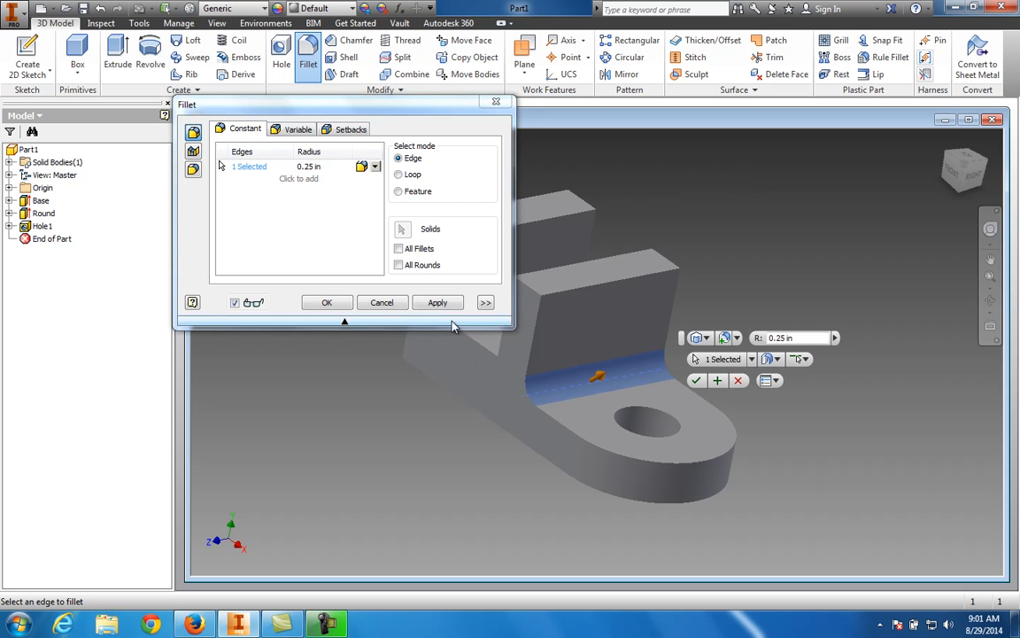
pyautogui.click(437, 301)
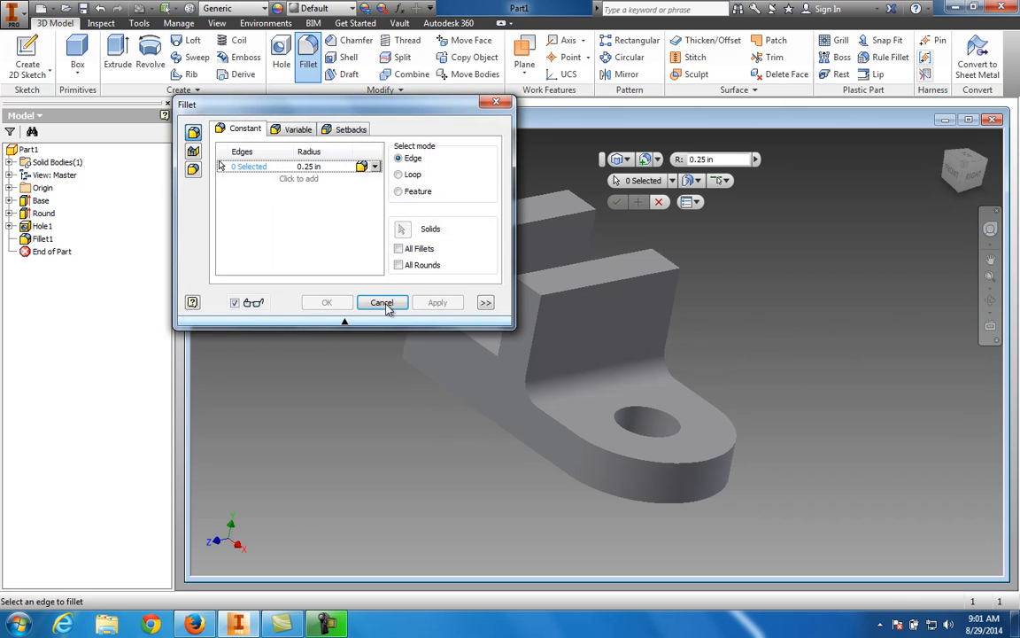
pyautogui.click(381, 300)
# Examine the filleted part from above and from the side, and review the dimensions in the Base feature's sketch.
pyautogui.moveTo(951, 188)
pyautogui.mouseDown()
pyautogui.moveTo(973, 172)
pyautogui.moveTo(196, 160)
pyautogui.moveTo(205, 163)
pyautogui.moveTo(192, 179)
pyautogui.moveTo(886, 168)
pyautogui.moveTo(943, 192)
pyautogui.moveTo(866, 194)
pyautogui.mouseUp()
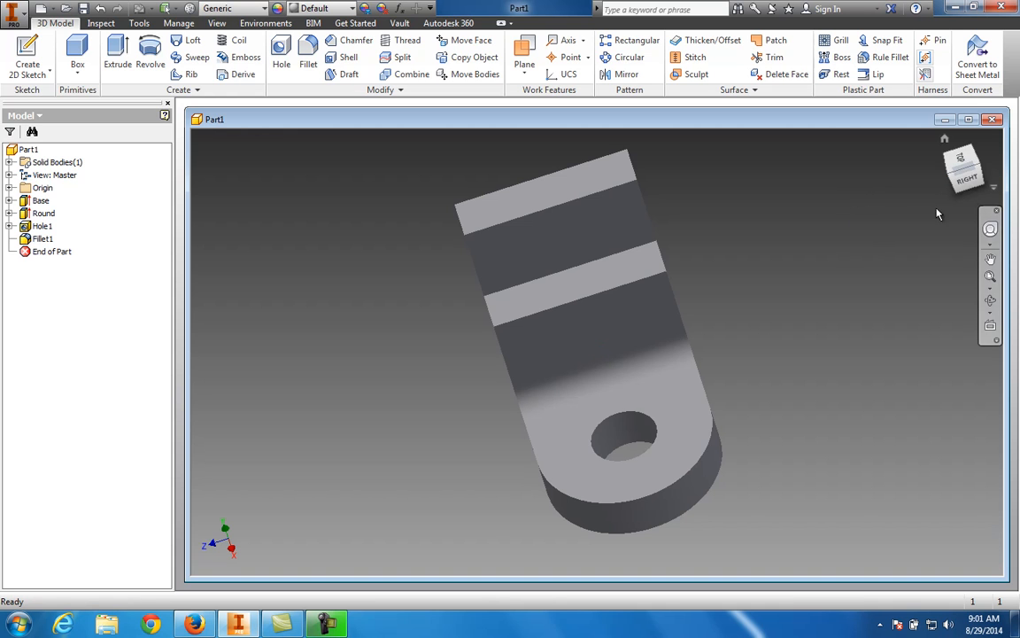
pyautogui.moveTo(959, 174)
pyautogui.mouseDown()
pyautogui.moveTo(1004, 156)
pyautogui.moveTo(215, 135)
pyautogui.moveTo(966, 187)
pyautogui.mouseUp()
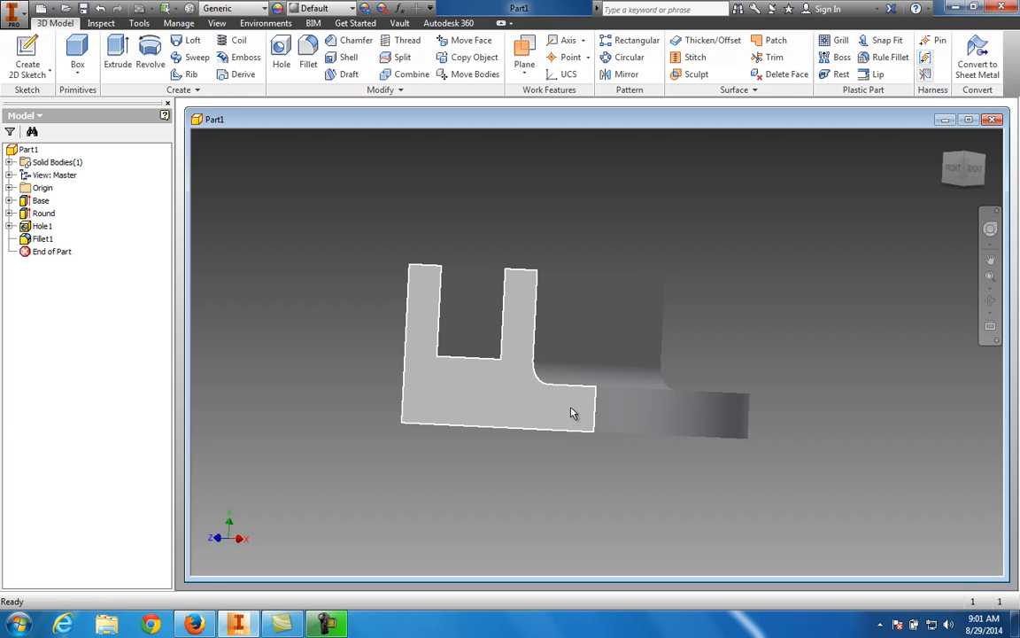
pyautogui.moveTo(573, 412)
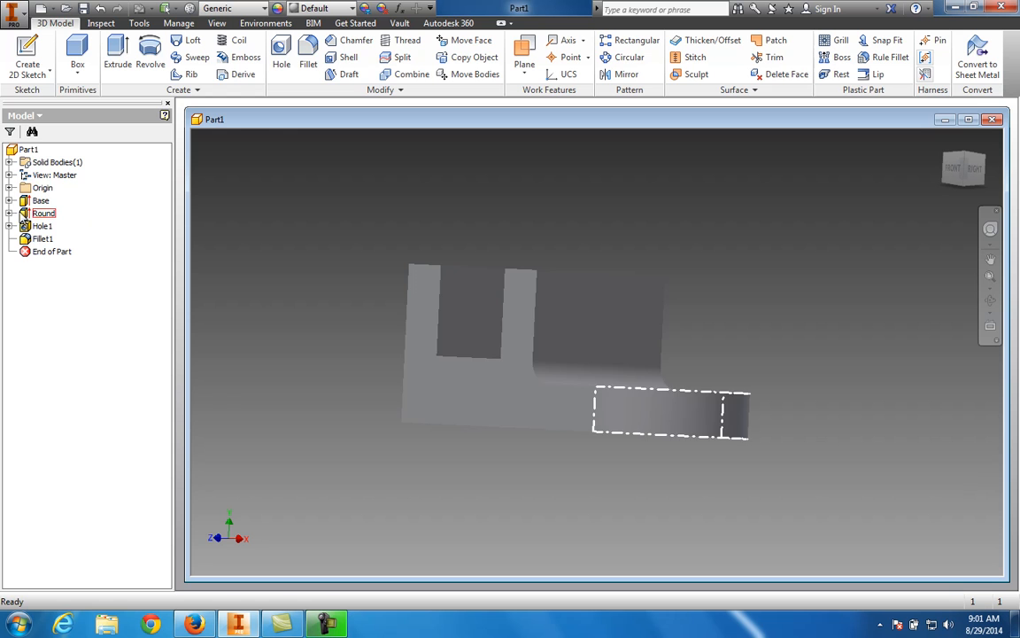
pyautogui.click(41, 201)
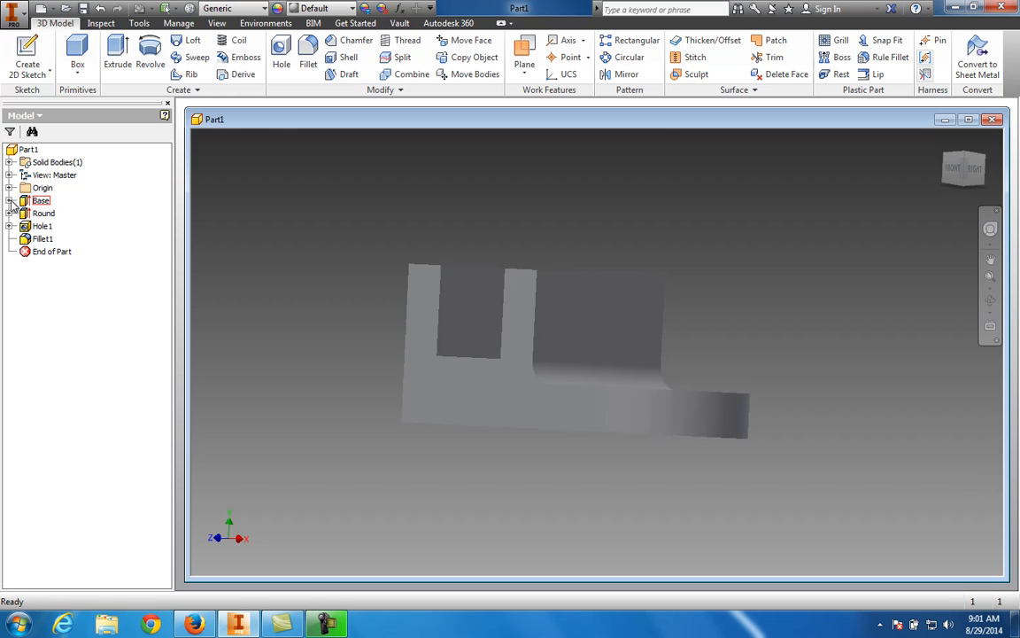
pyautogui.click(10, 200)
pyautogui.doubleClick(55, 214)
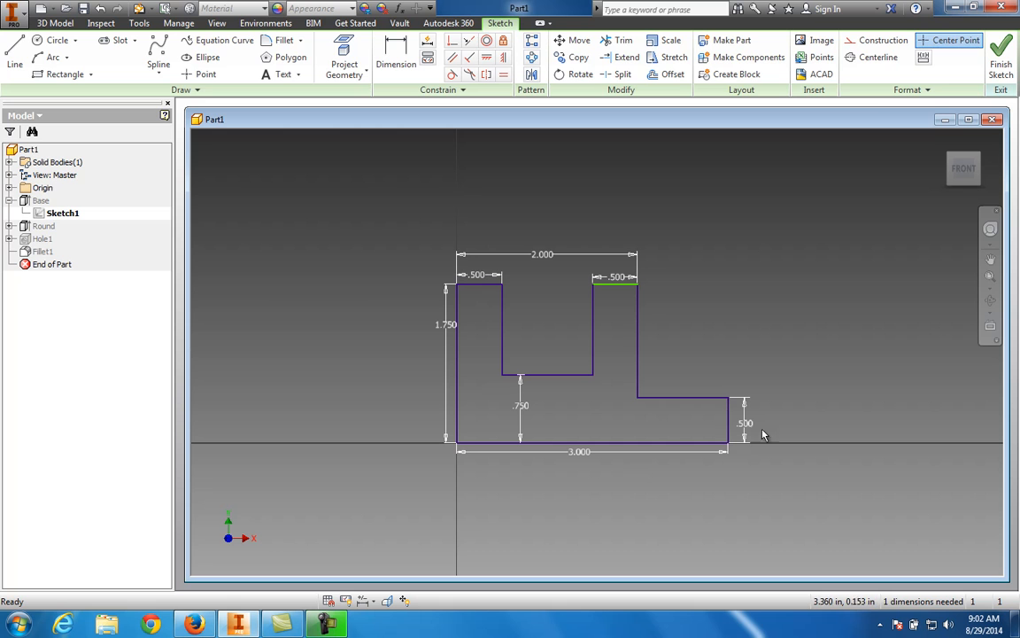
pyautogui.click(999, 54)
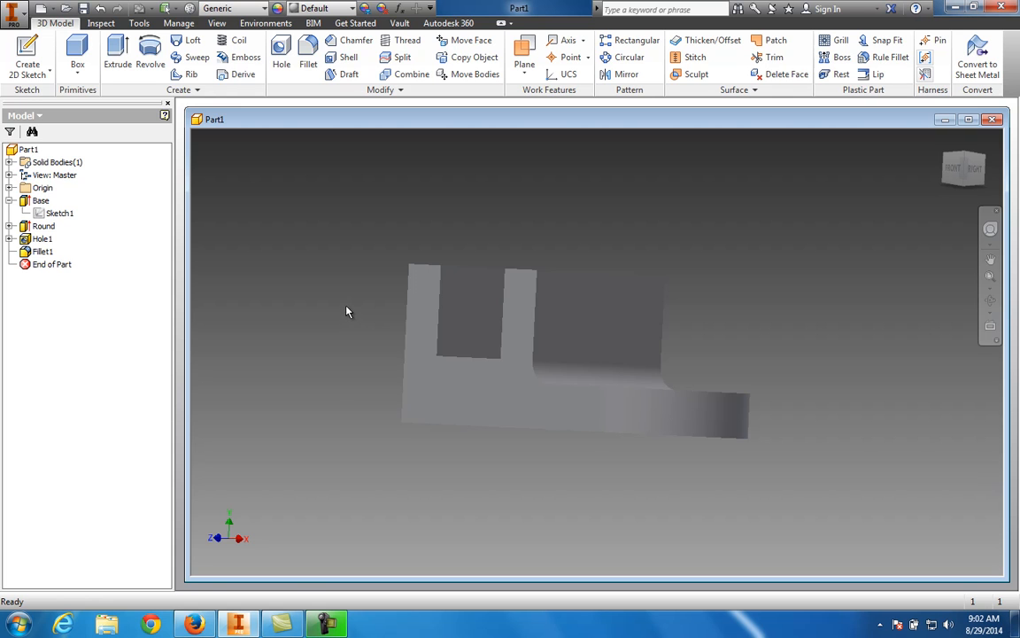
# Start a sketch on the front upright's outer face and draw a rectangle about 1.4 in wide straddling its upper edge.
pyautogui.click(953, 171)
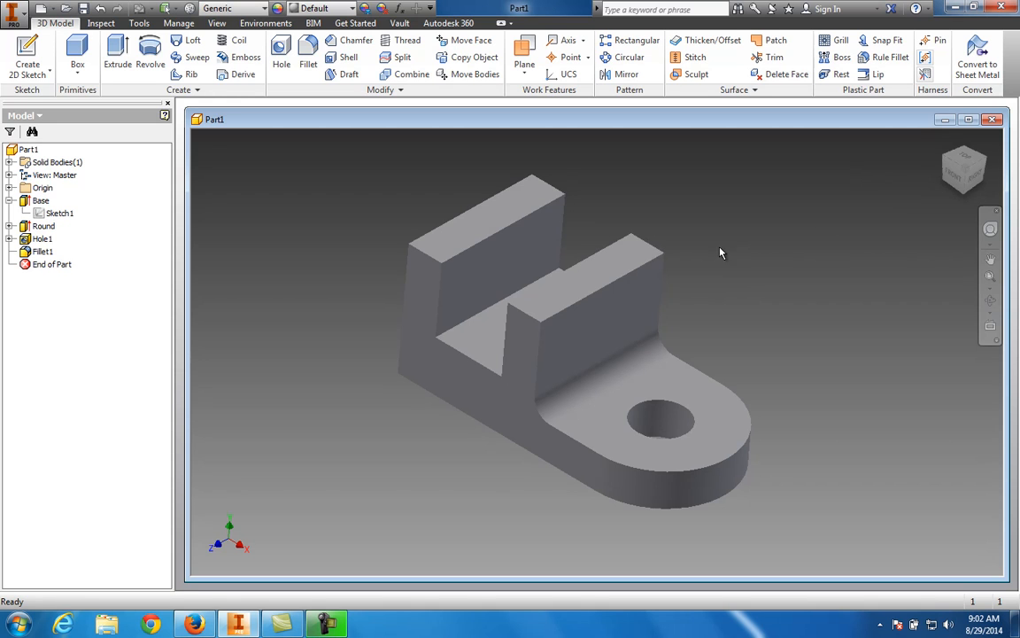
pyautogui.click(613, 324)
pyautogui.rightClick(583, 339)
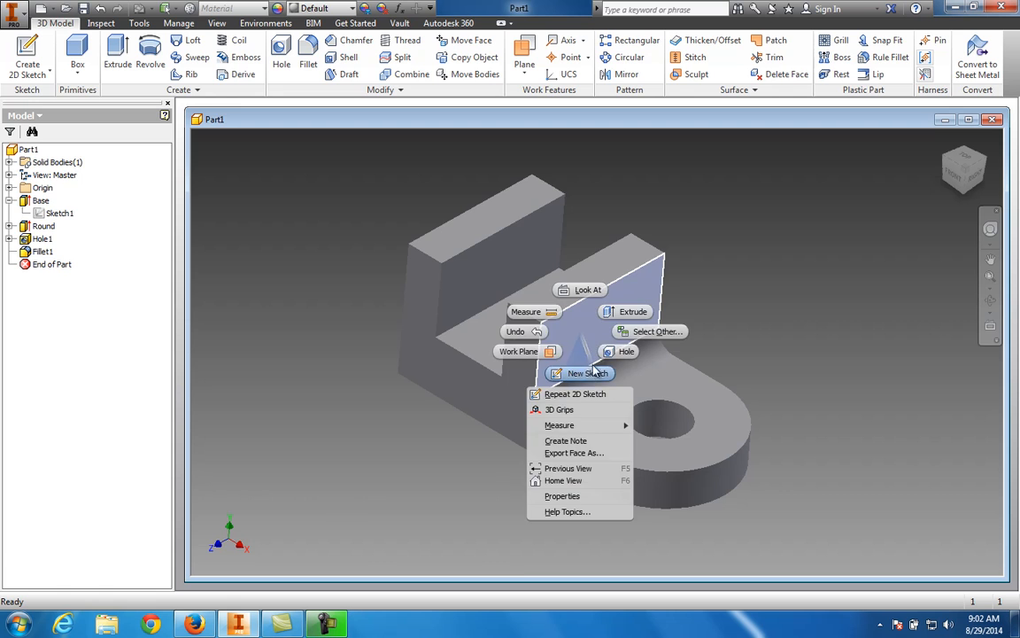
pyautogui.click(589, 374)
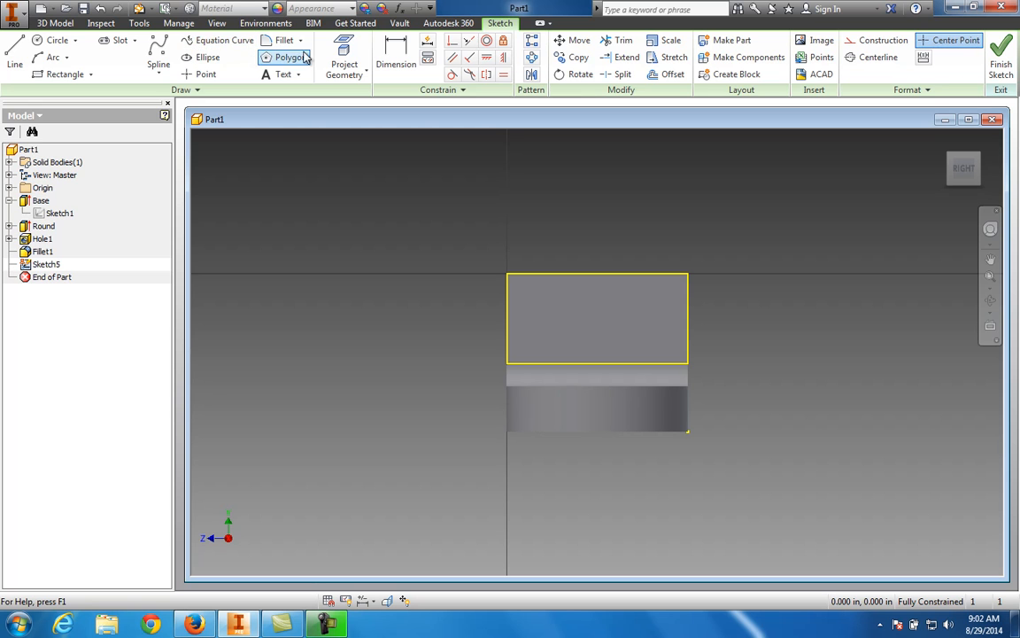
pyautogui.click(64, 75)
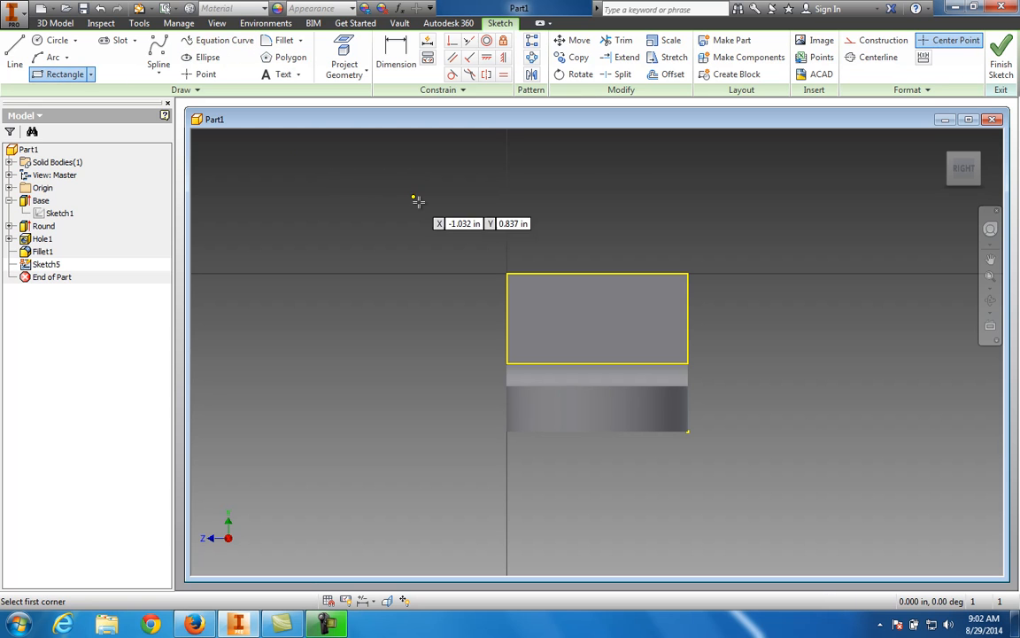
pyautogui.click(538, 239)
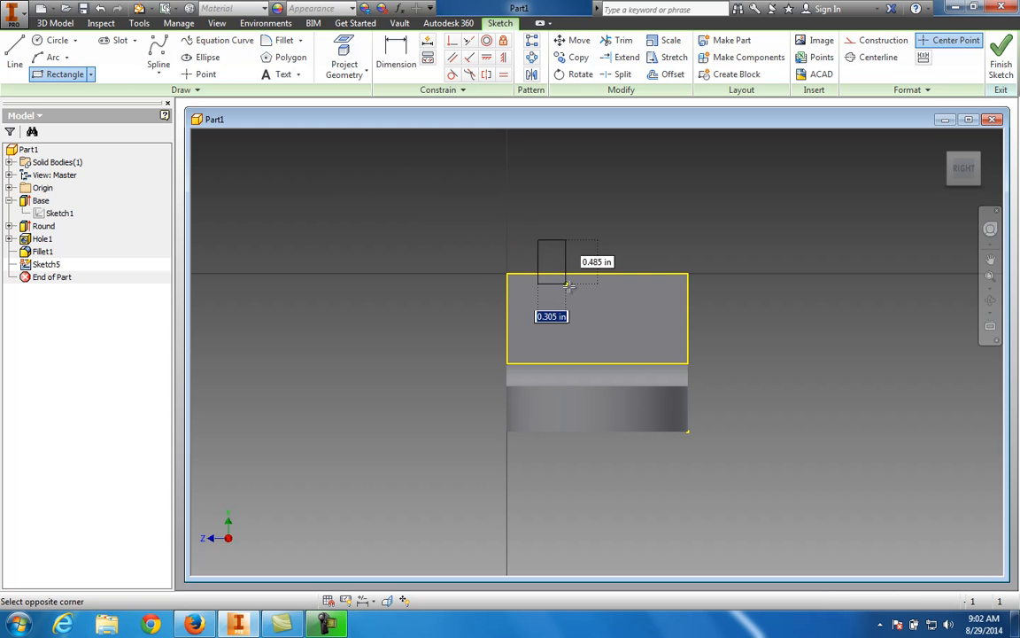
pyautogui.click(661, 323)
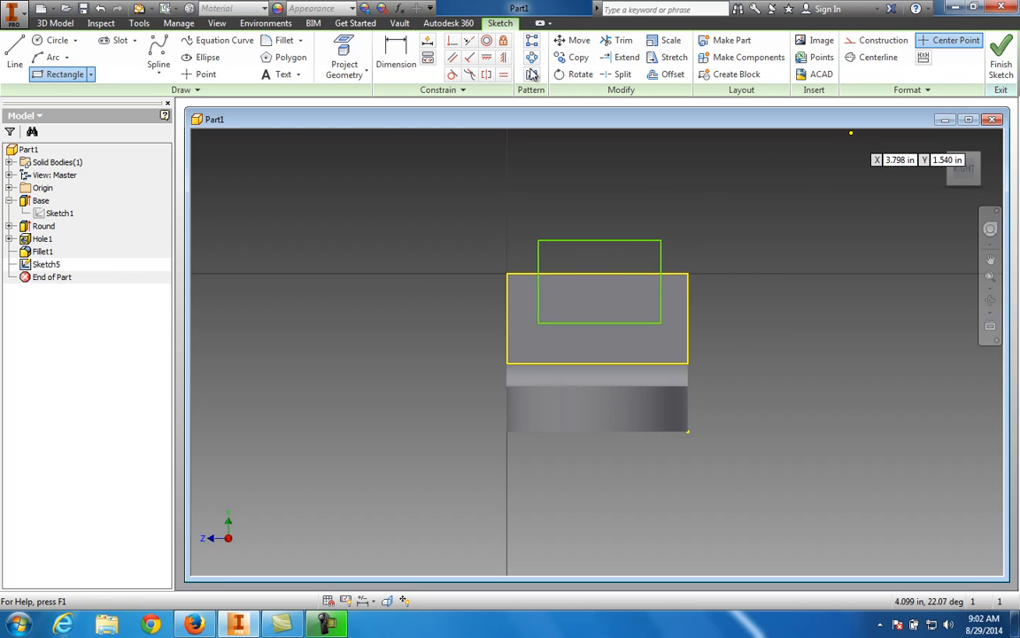
# Dimension the rectangle to 1 in wide and place its left side 0.5 in from the face's left edge.
pyautogui.click(403, 59)
pyautogui.click(576, 240)
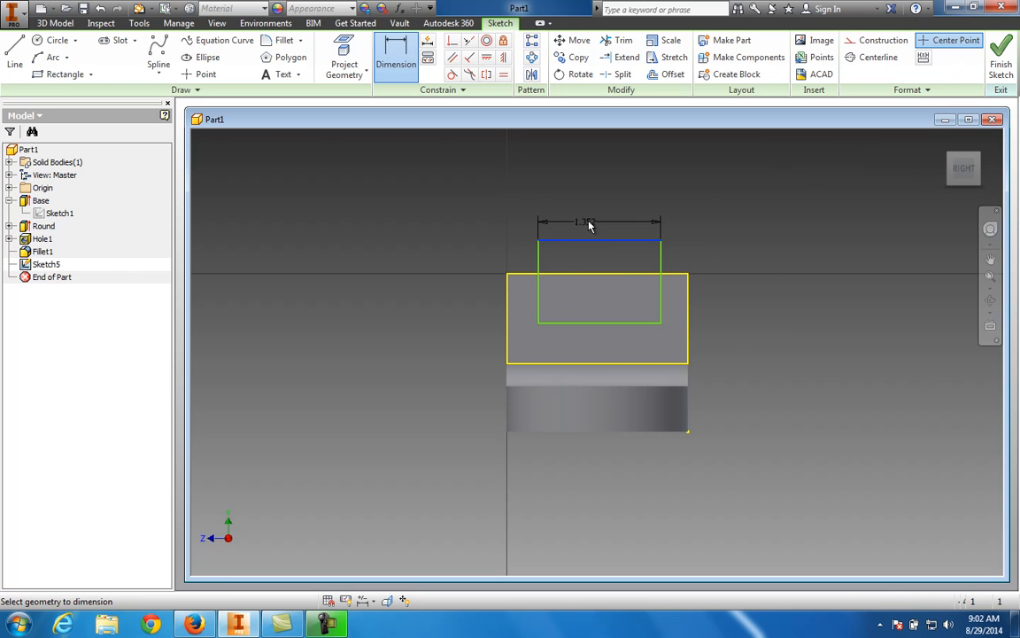
pyautogui.click(603, 228)
pyautogui.write('1')
pyautogui.press('Return')
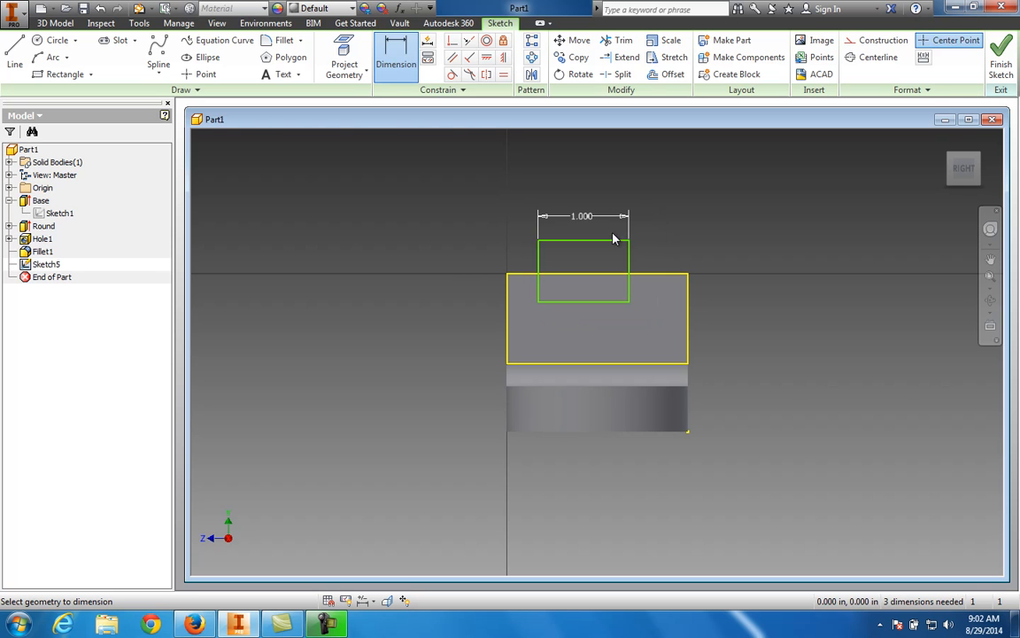
pyautogui.click(508, 293)
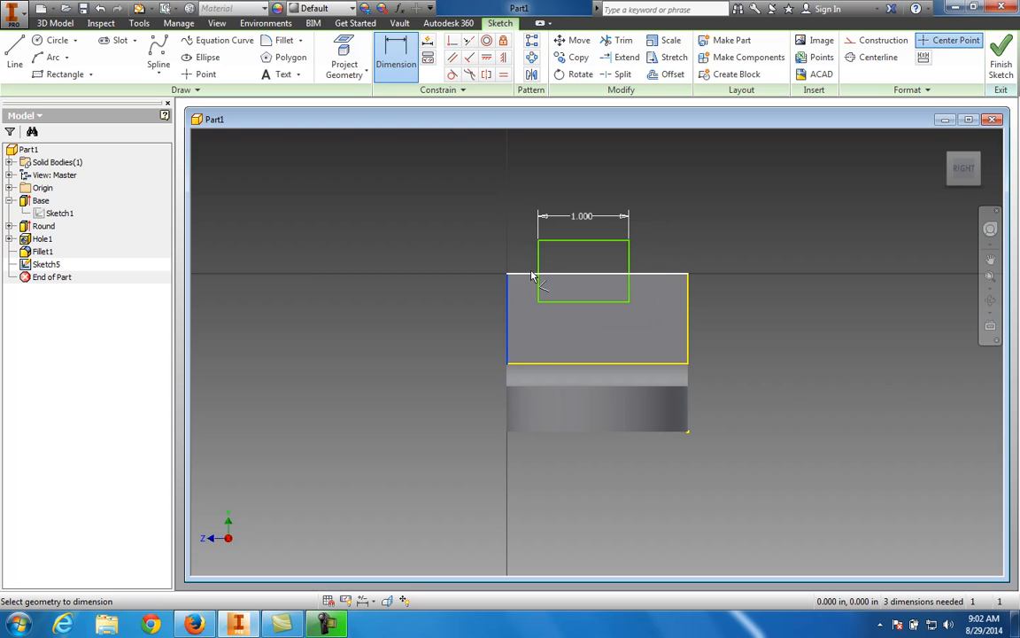
pyautogui.click(539, 268)
pyautogui.click(528, 255)
pyautogui.write('.5')
pyautogui.press('Return')
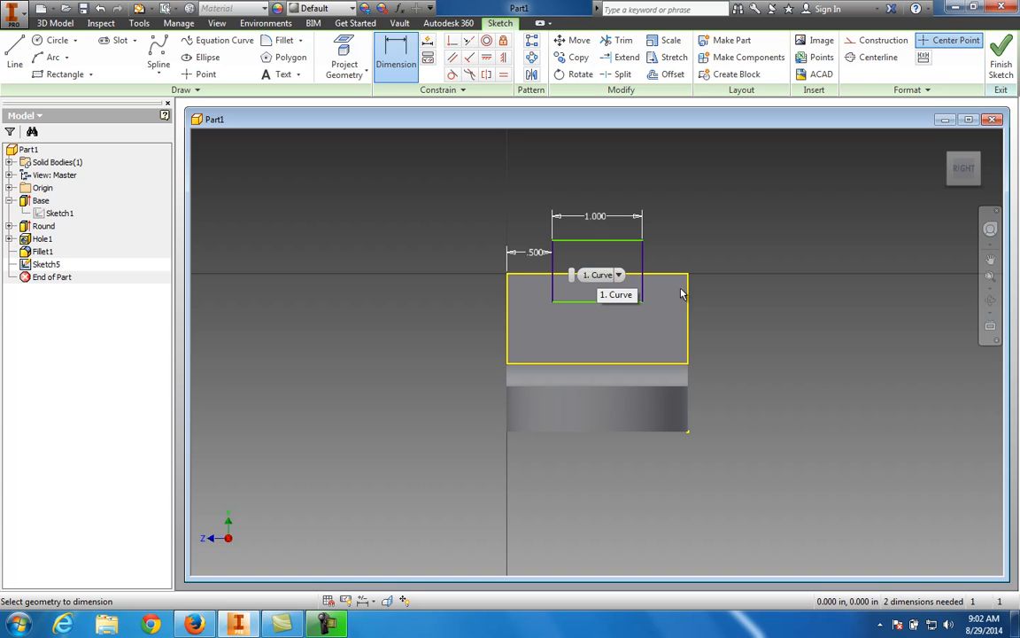
# Set the rectangle's lower side 0.75 in below the face's upper edge and finish the sketch.
pyautogui.click(558, 274)
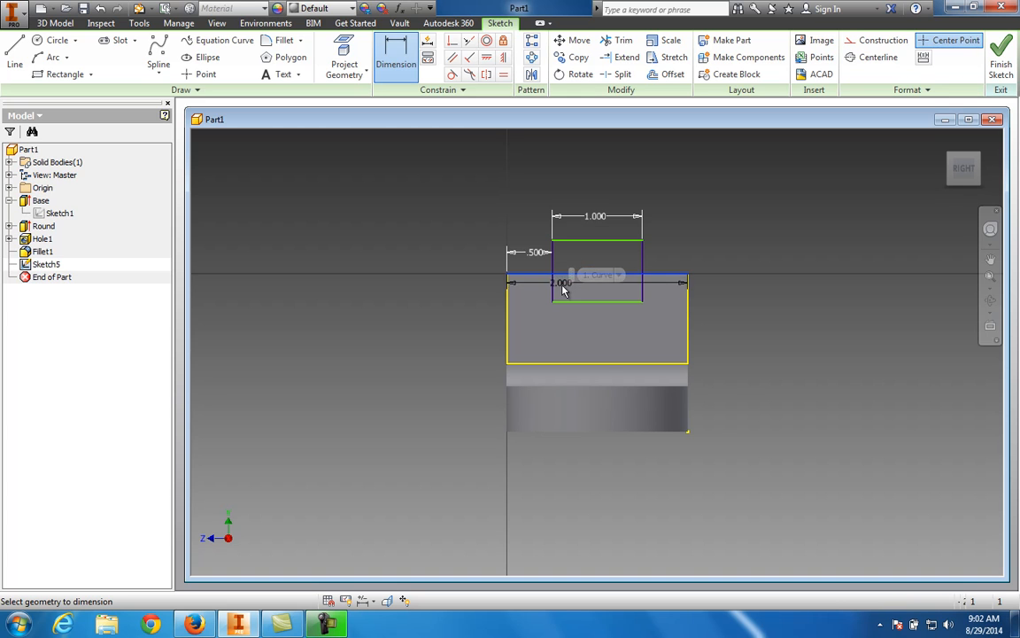
pyautogui.click(564, 300)
pyautogui.click(542, 294)
pyautogui.write('.75')
pyautogui.press('Return')
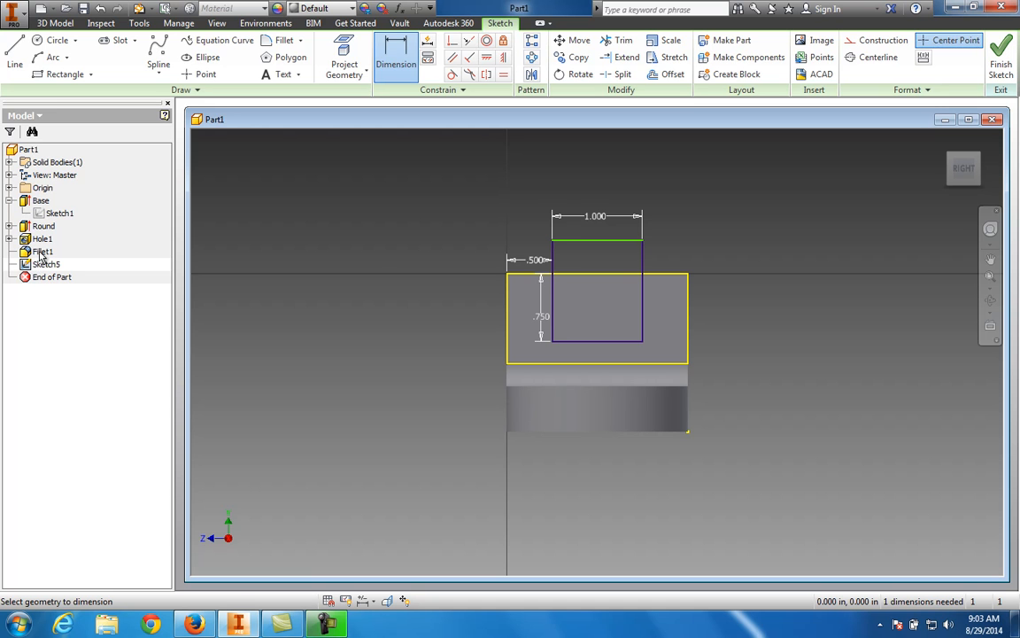
pyautogui.click(1001, 63)
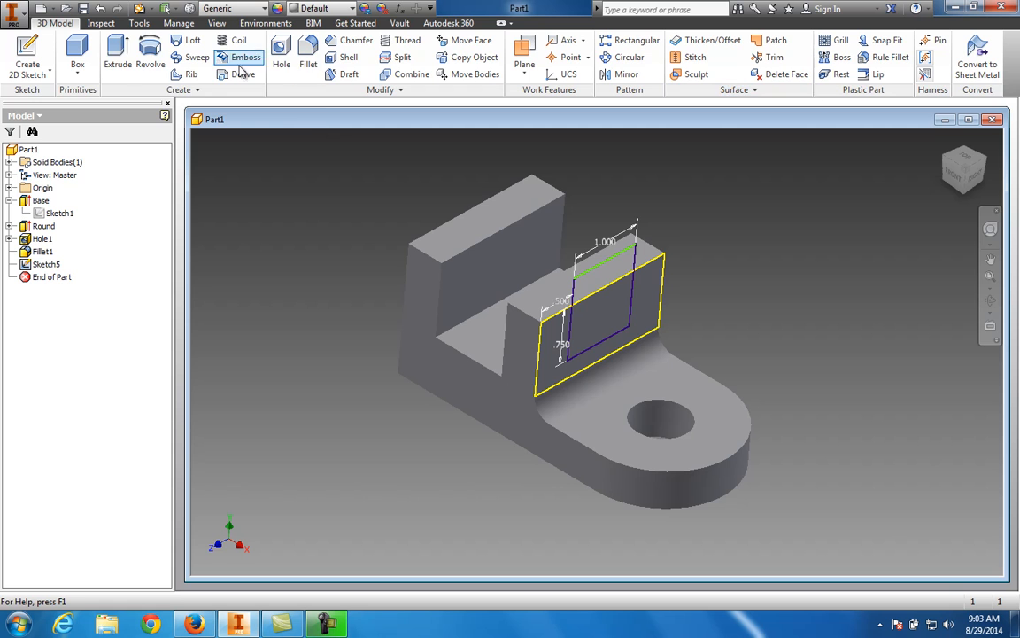
# Extrude the rectangle region inside the face as a cut through all, notching both uprights.
pyautogui.click(120, 64)
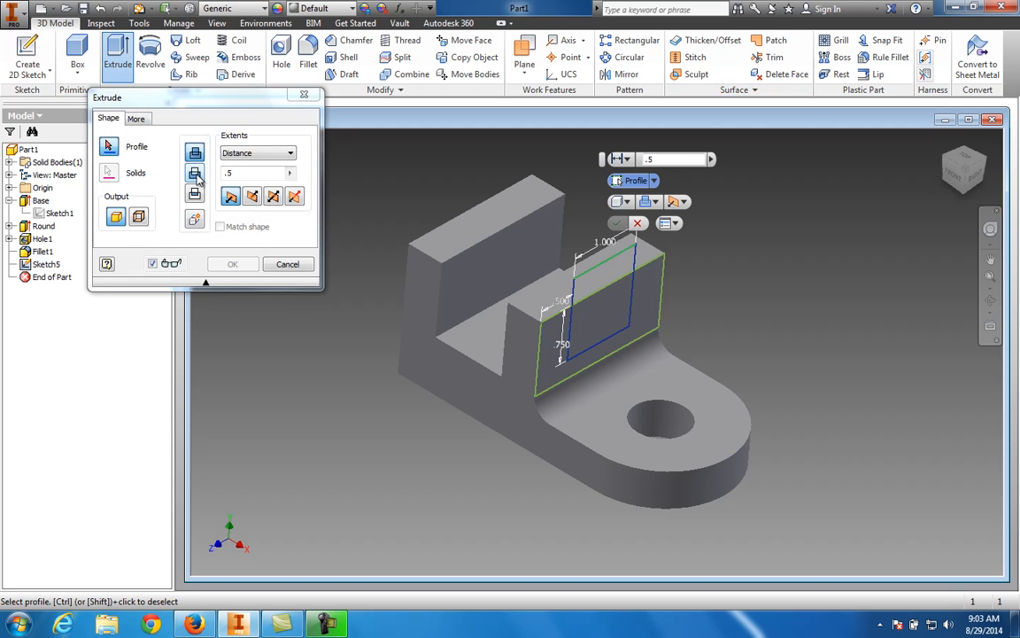
pyautogui.click(594, 289)
pyautogui.click(276, 154)
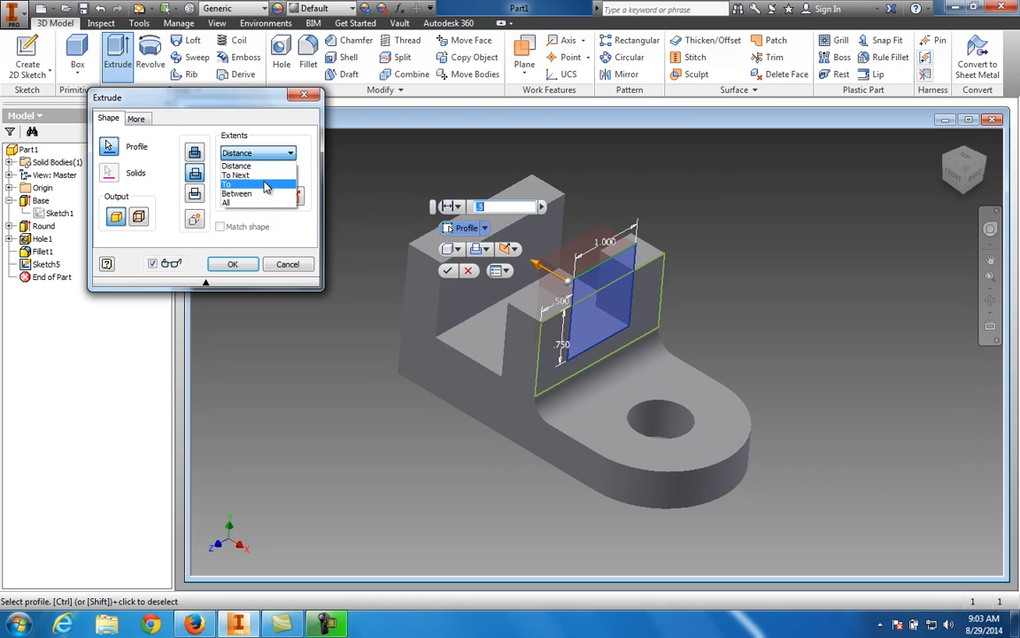
pyautogui.click(263, 202)
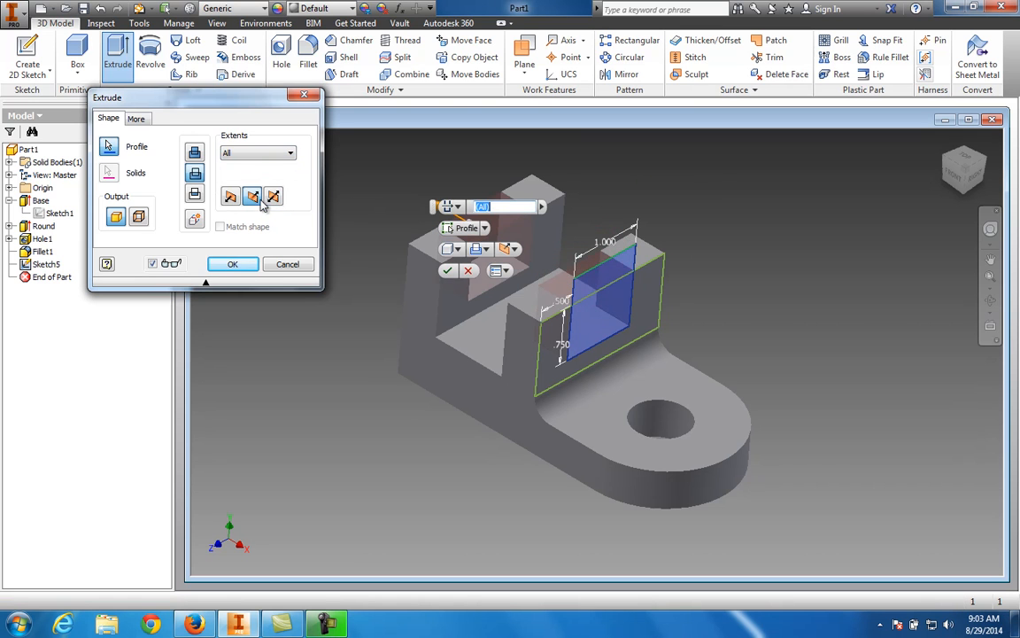
pyautogui.click(232, 263)
# Try to change the radius of the fillet at the foot of the front uprights.
pyautogui.moveTo(944, 181); pyautogui.dragTo(934, 157)
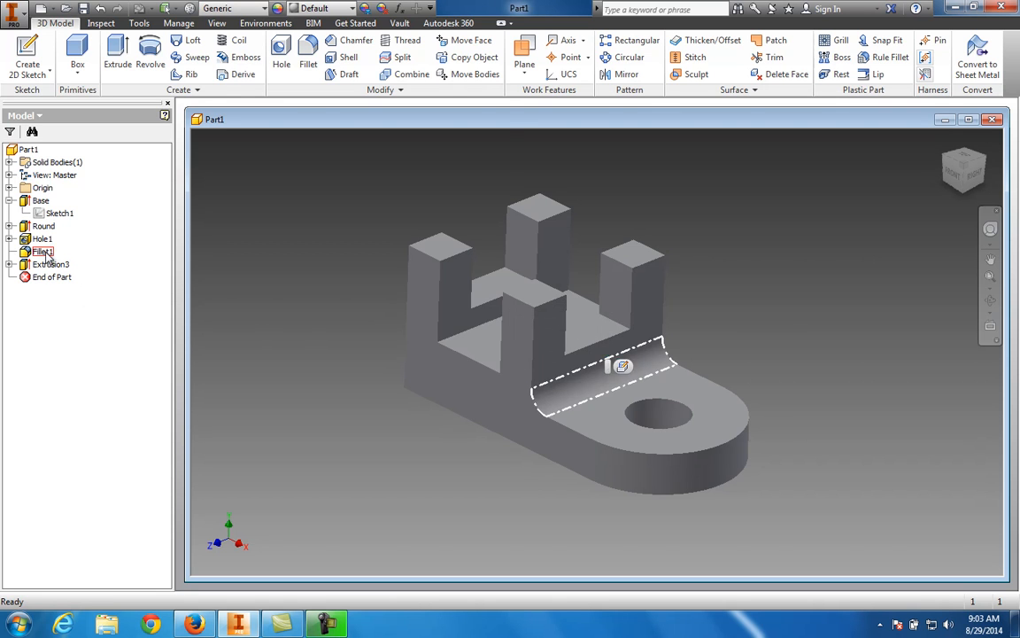
pyautogui.doubleClick(611, 362)
pyautogui.click(321, 167)
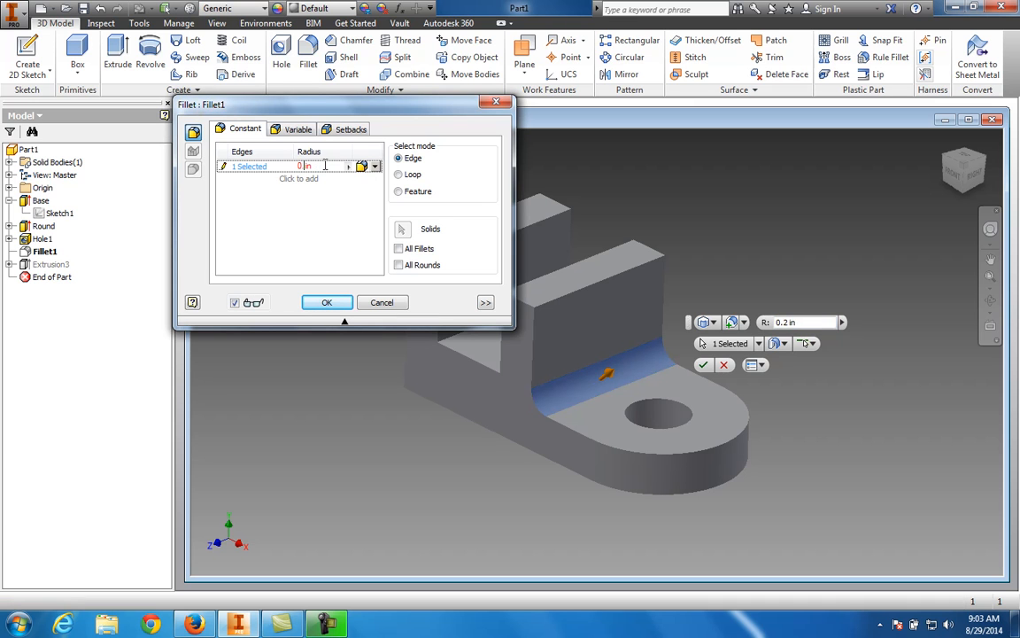
pyautogui.press('Return')
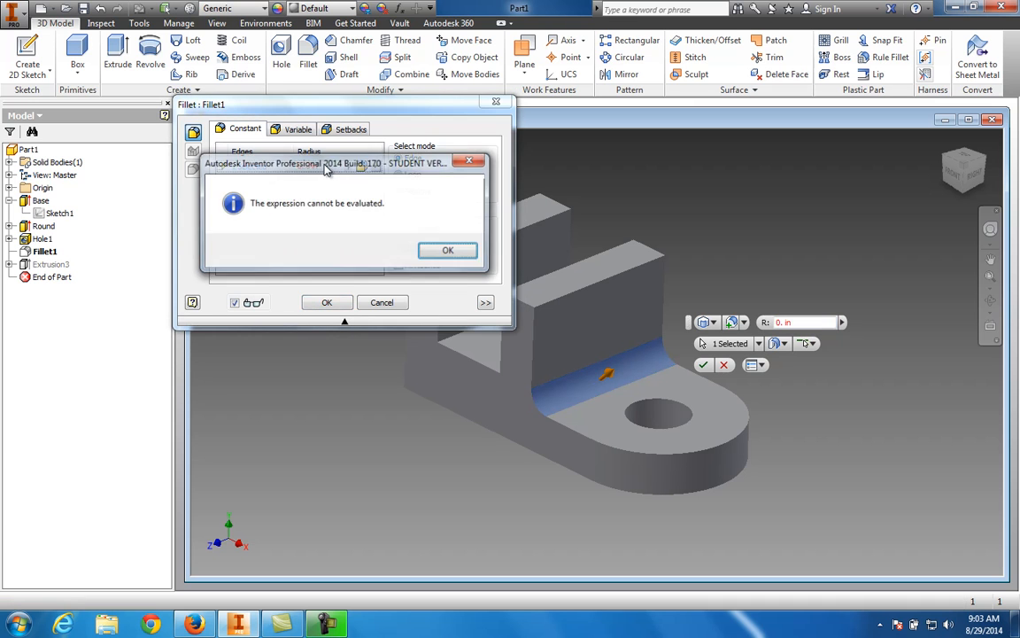
pyautogui.click(448, 252)
pyautogui.click(317, 167)
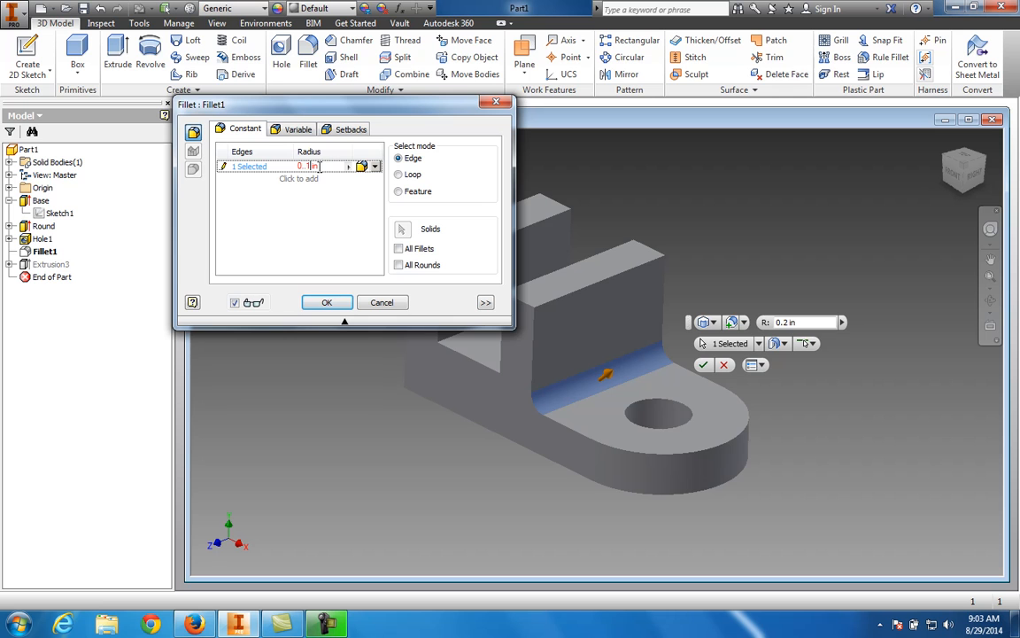
pyautogui.click(326, 302)
pyautogui.click(449, 259)
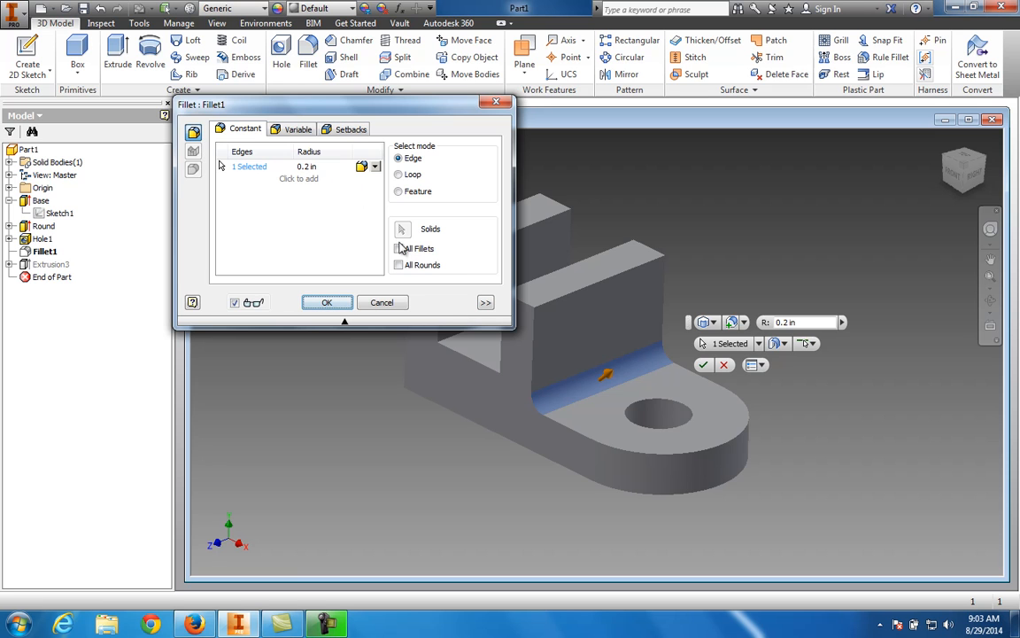
pyautogui.press('Return')
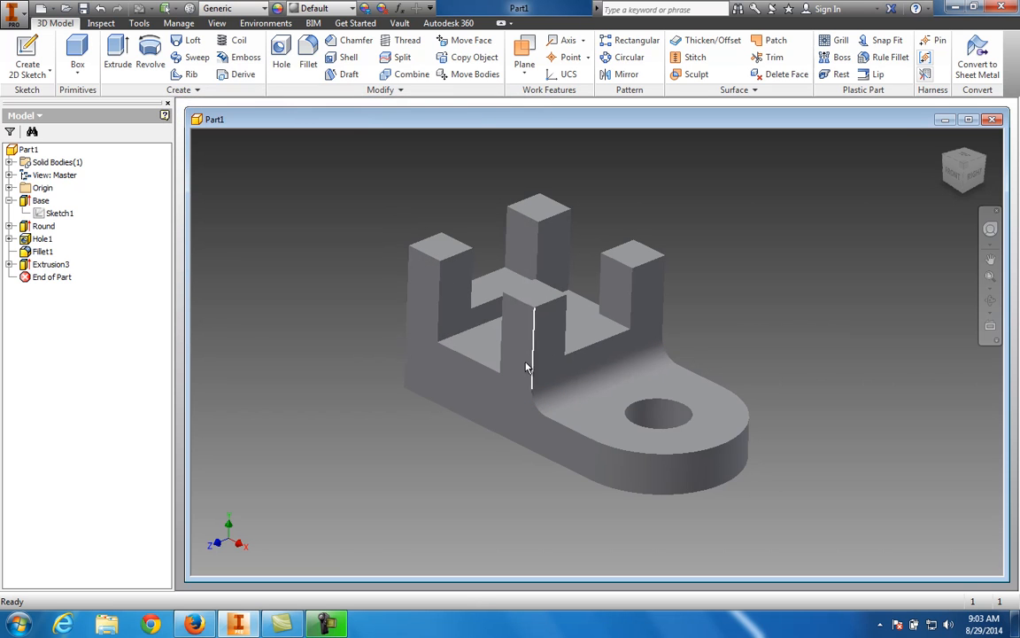
# Set the radius of the fillet at the foot of the front uprights to 0.1 in.
pyautogui.click(43, 252)
pyautogui.doubleClick(42, 253)
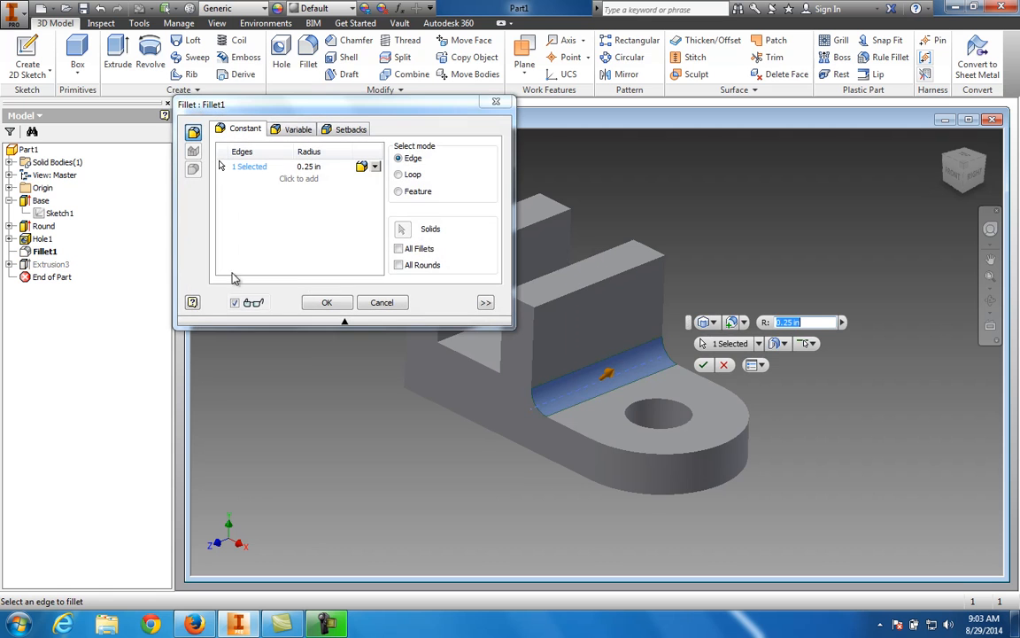
pyautogui.write('.')
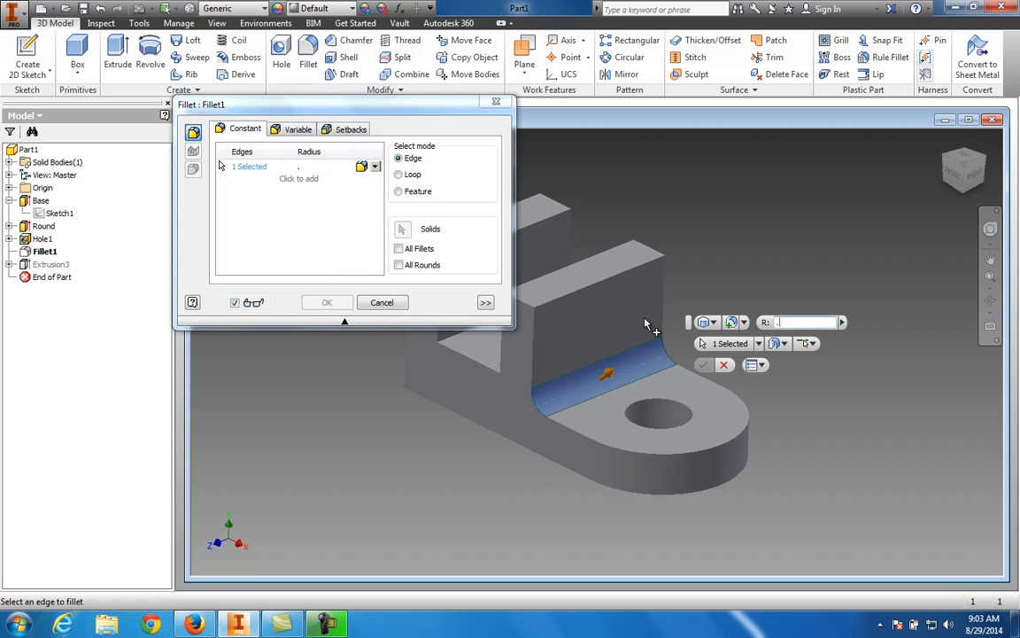
pyautogui.write('2')
pyautogui.press('Return')
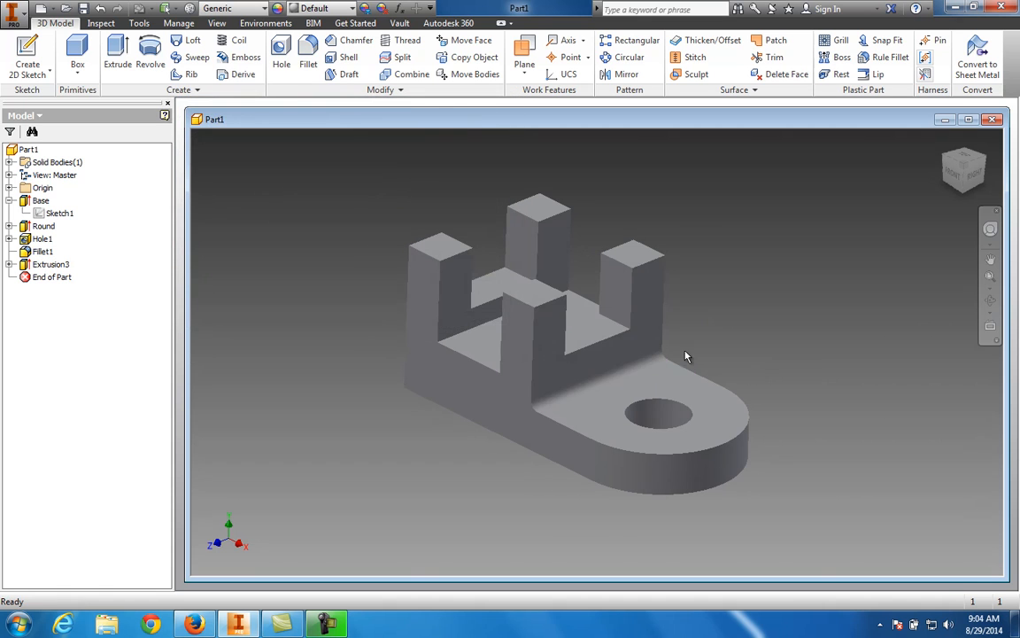
pyautogui.scroll(-3, 558, 434)
pyautogui.scroll(8, 544, 417)
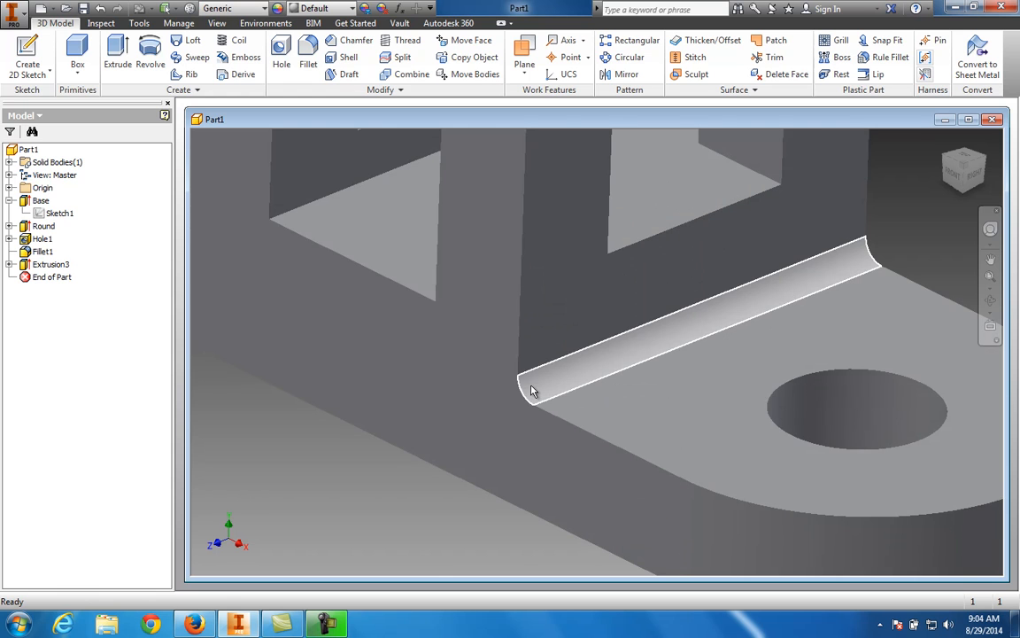
# Set the radius of the fillet at the foot of the front uprights to 0.25 in.
pyautogui.doubleClick(44, 253)
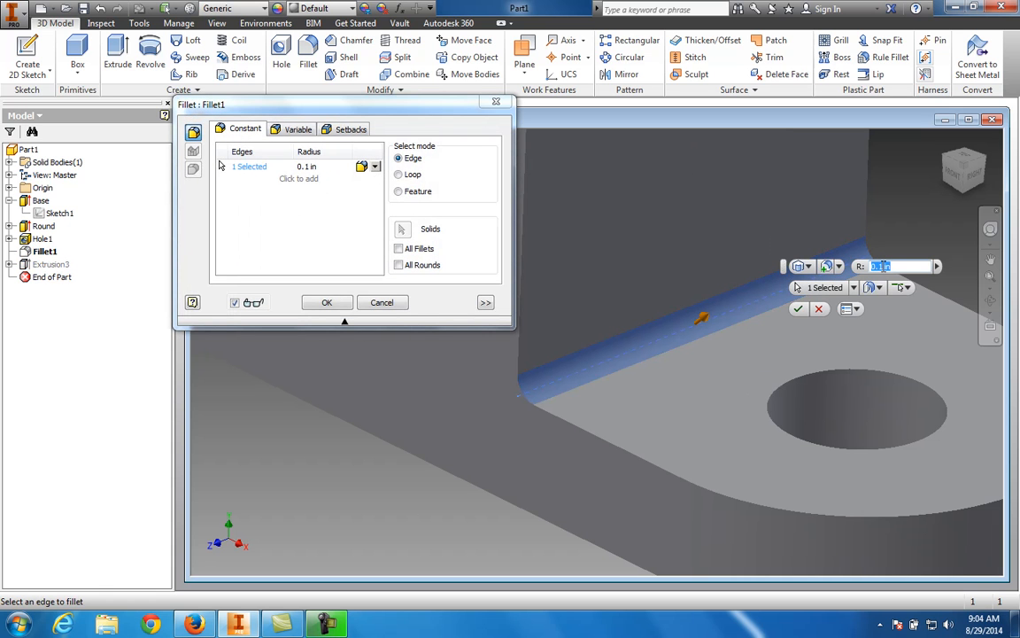
pyautogui.write('.2')
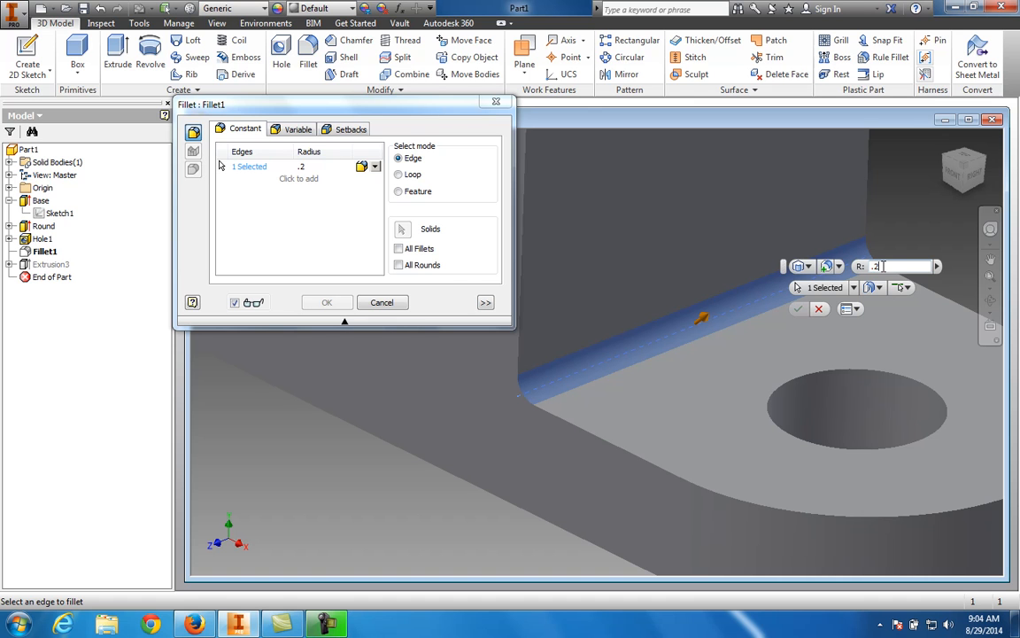
pyautogui.write('5')
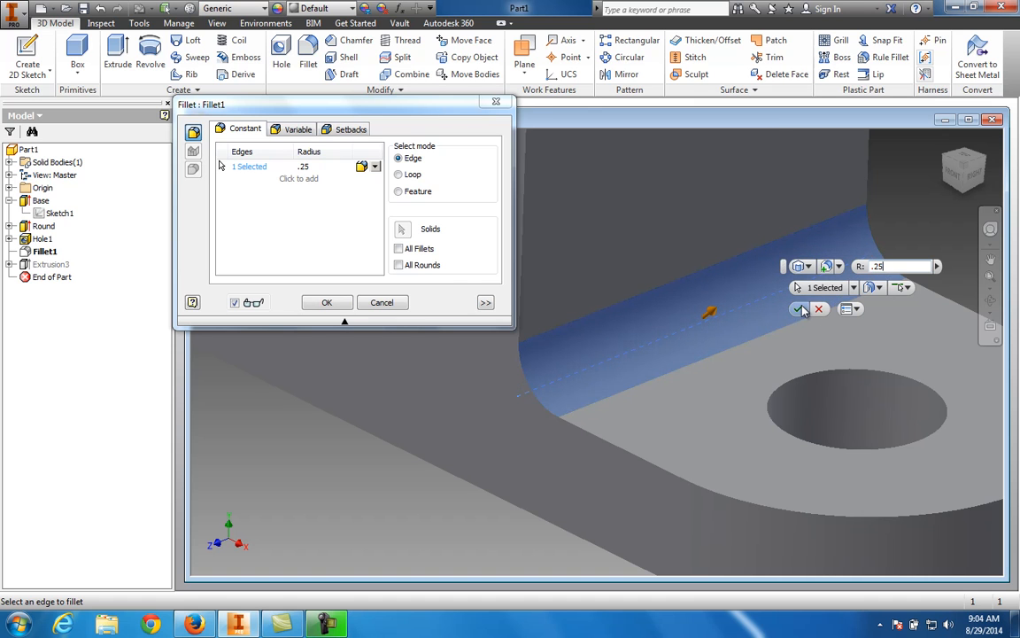
pyautogui.click(799, 309)
pyautogui.press('F6')
pyautogui.scroll(-4, 612, 363)
pyautogui.moveTo(740, 362); pyautogui.dragTo(679, 384, button='middle')
pyautogui.scroll(5, 679, 384)
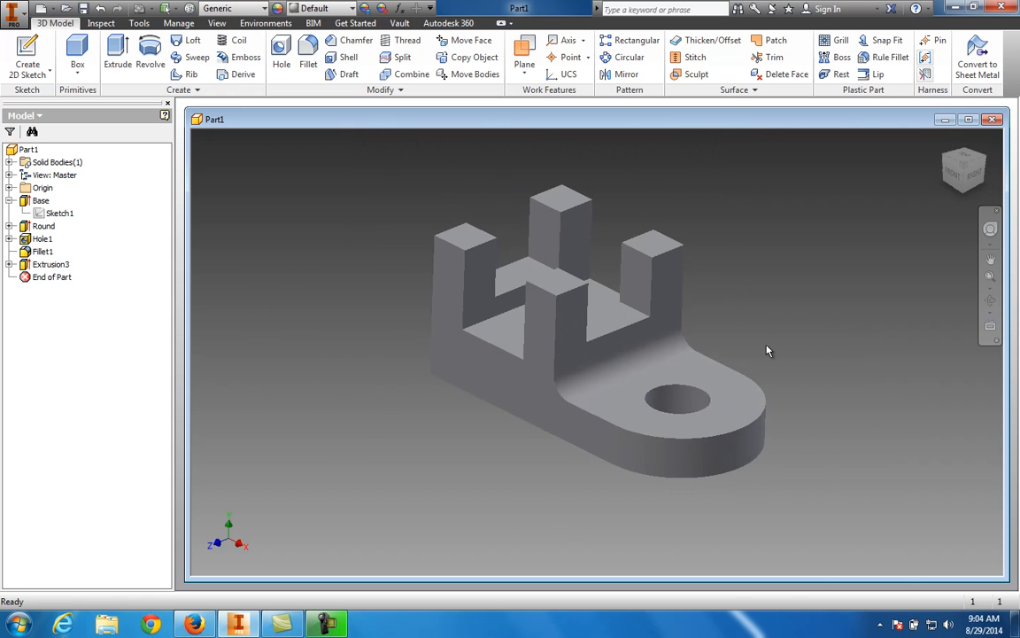
# Change the rectangular cut's extent to a distance of 0.5 in.
pyautogui.moveTo(615, 342)
pyautogui.keyDown('shift'); pyautogui.mouseDown(button='middle')
pyautogui.moveTo(211, 164)
pyautogui.moveTo(190, 181)
pyautogui.moveTo(916, 182)
pyautogui.moveTo(838, 161)
pyautogui.mouseUp(button='middle'); pyautogui.keyUp('shift')
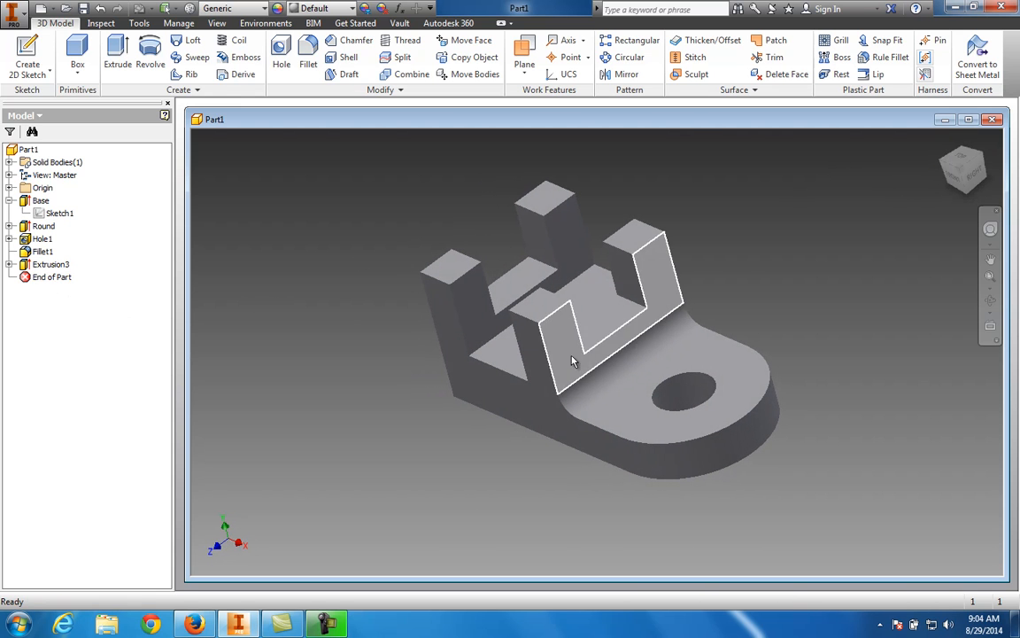
pyautogui.keyDown('shift'); pyautogui.moveTo(950, 179); pyautogui.dragTo(972, 180, button='middle'); pyautogui.keyUp('shift')
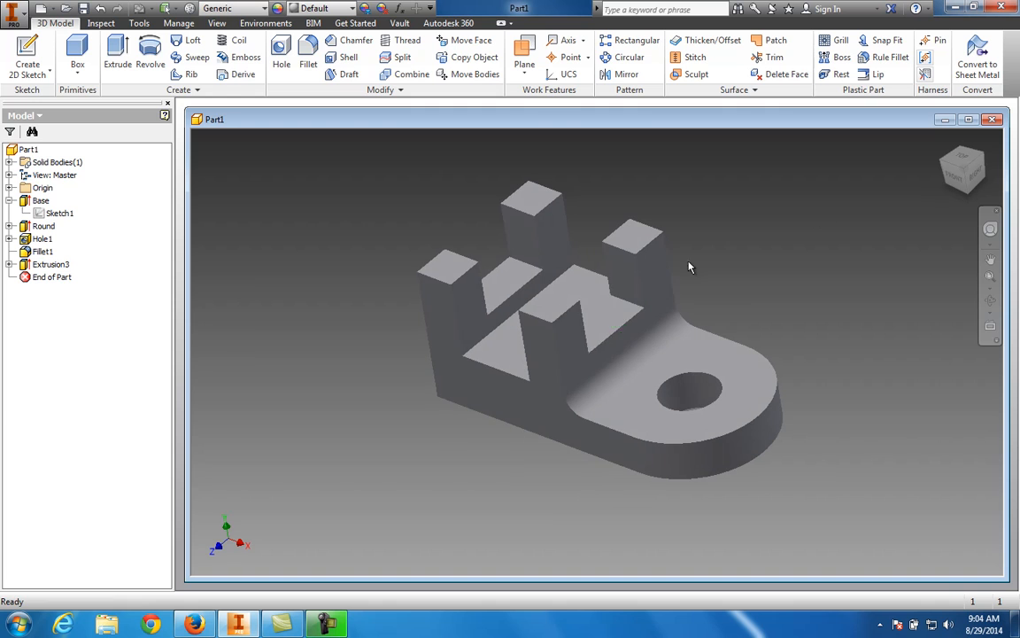
pyautogui.doubleClick(56, 266)
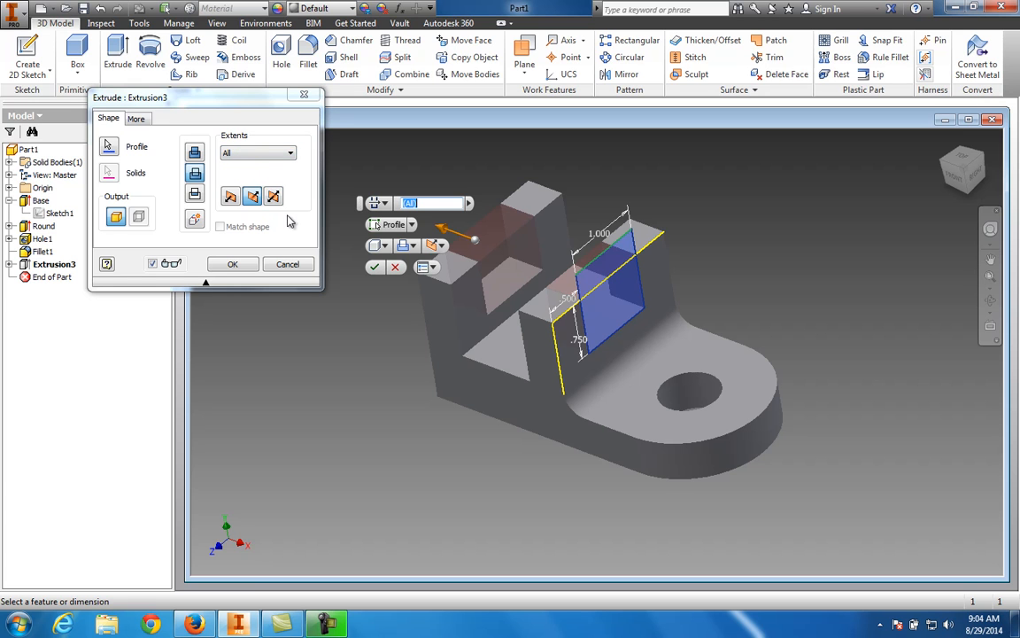
pyautogui.click(257, 152)
pyautogui.click(265, 169)
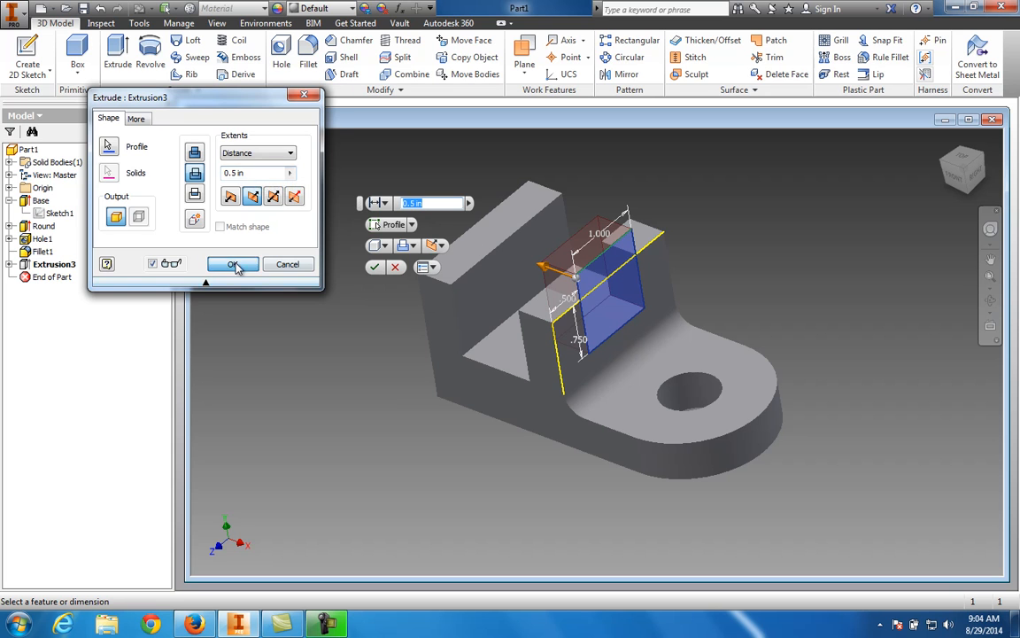
pyautogui.click(234, 265)
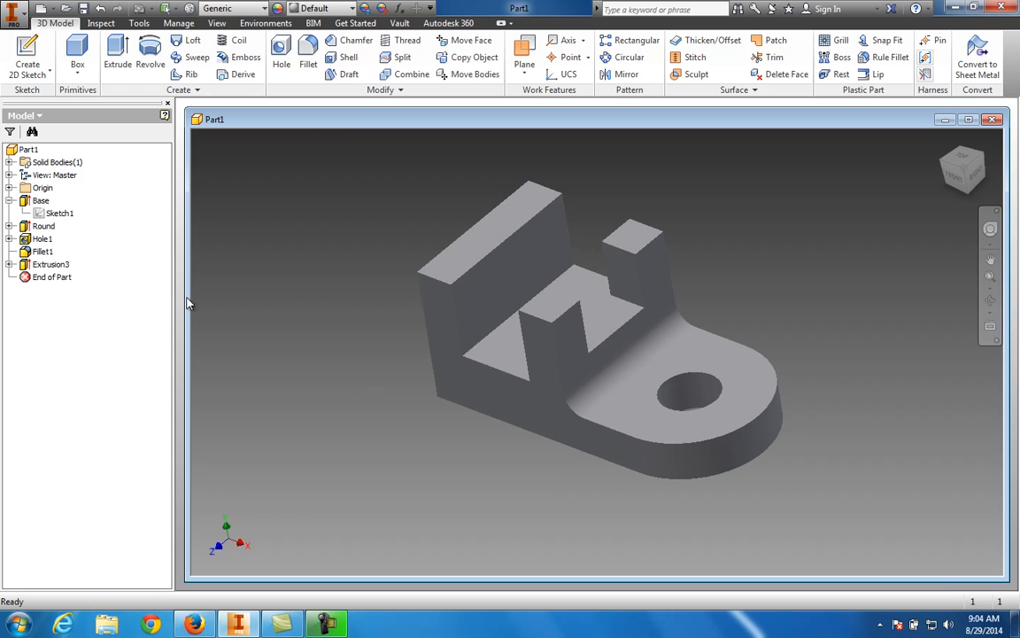
# Set the rectangular cut's extent to All so it passes through both uprights.
pyautogui.doubleClick(62, 268)
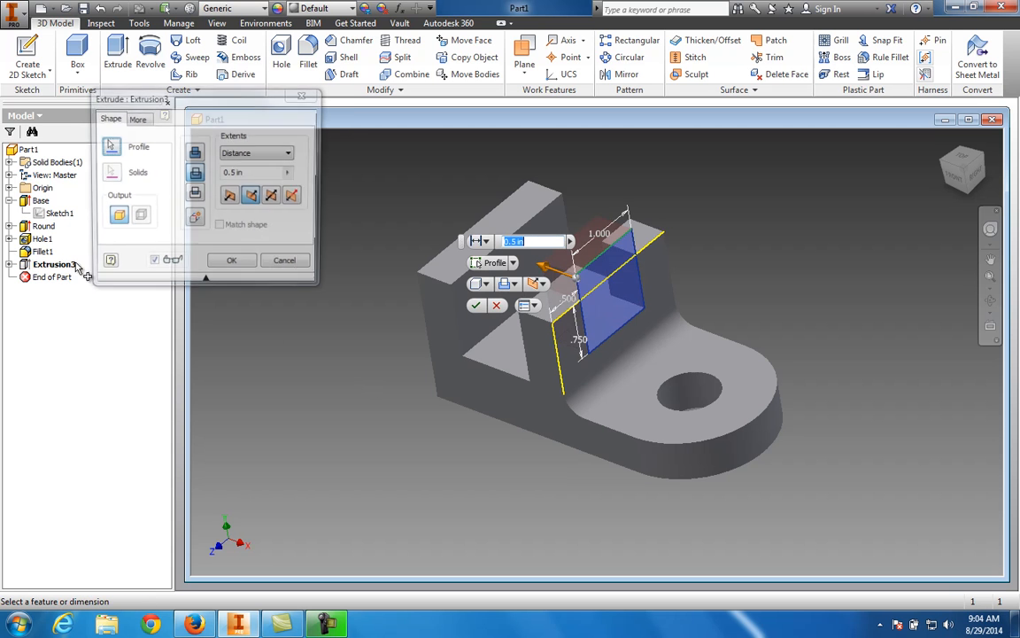
pyautogui.click(257, 153)
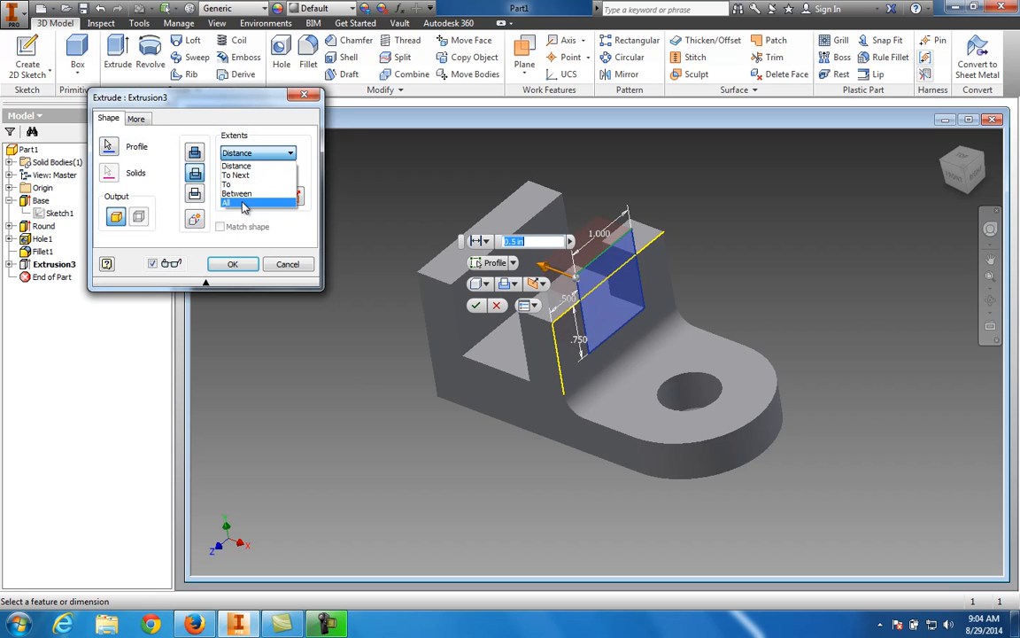
pyautogui.click(243, 203)
pyautogui.click(232, 264)
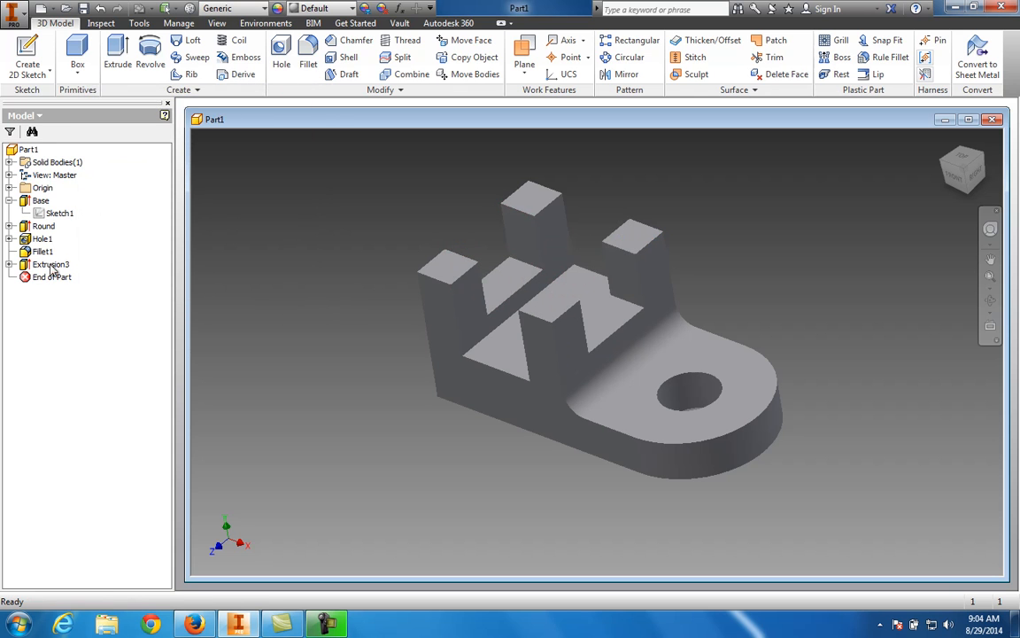
# Open the sketch under the rectangular cut to view its dimensions, and exit the sketch.
pyautogui.click(9, 264)
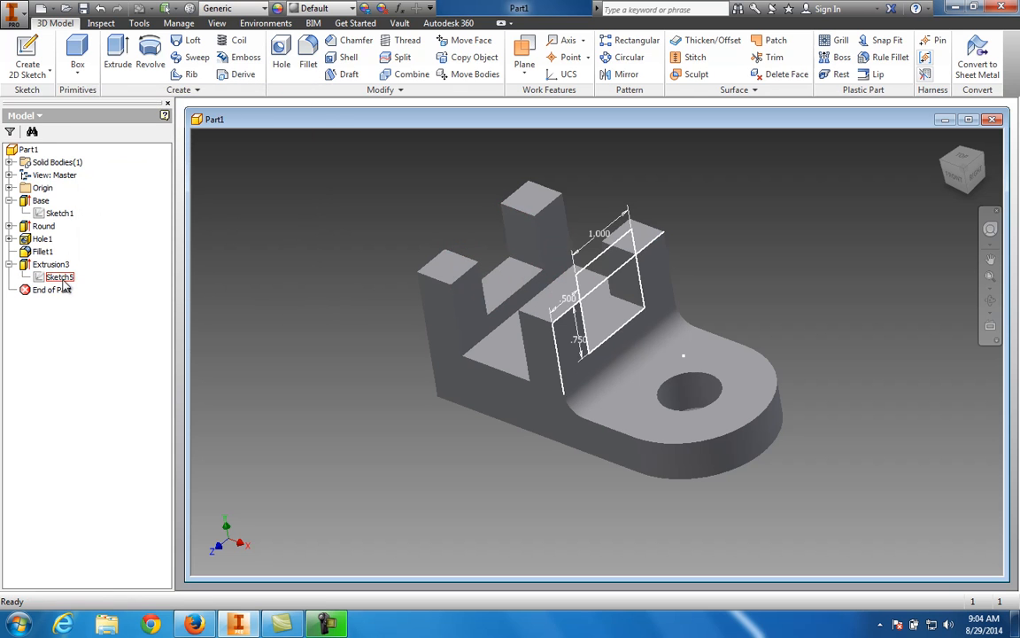
pyautogui.doubleClick(62, 278)
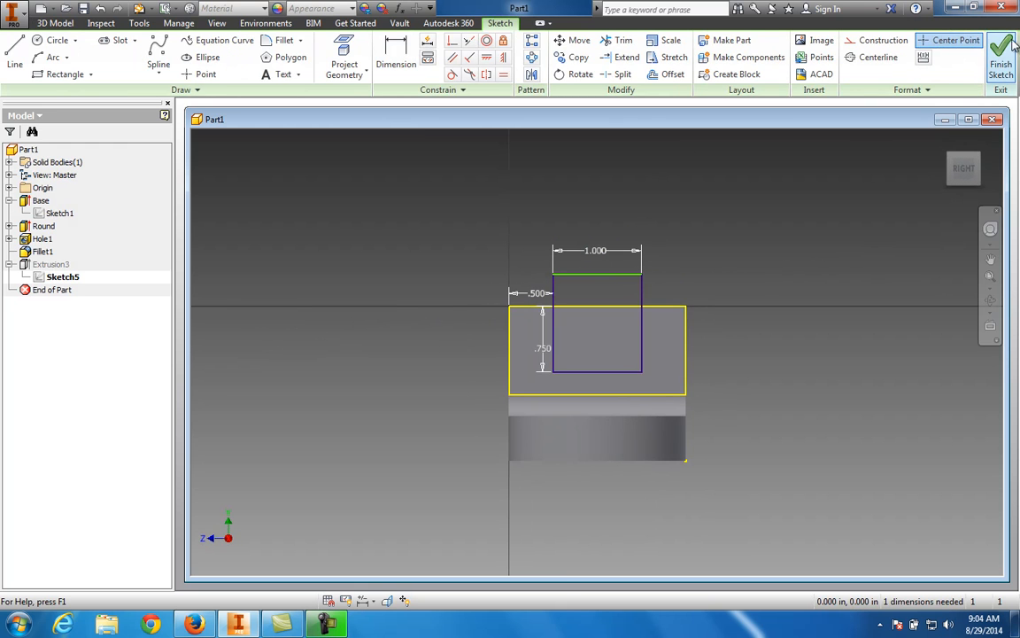
pyautogui.click(1001, 62)
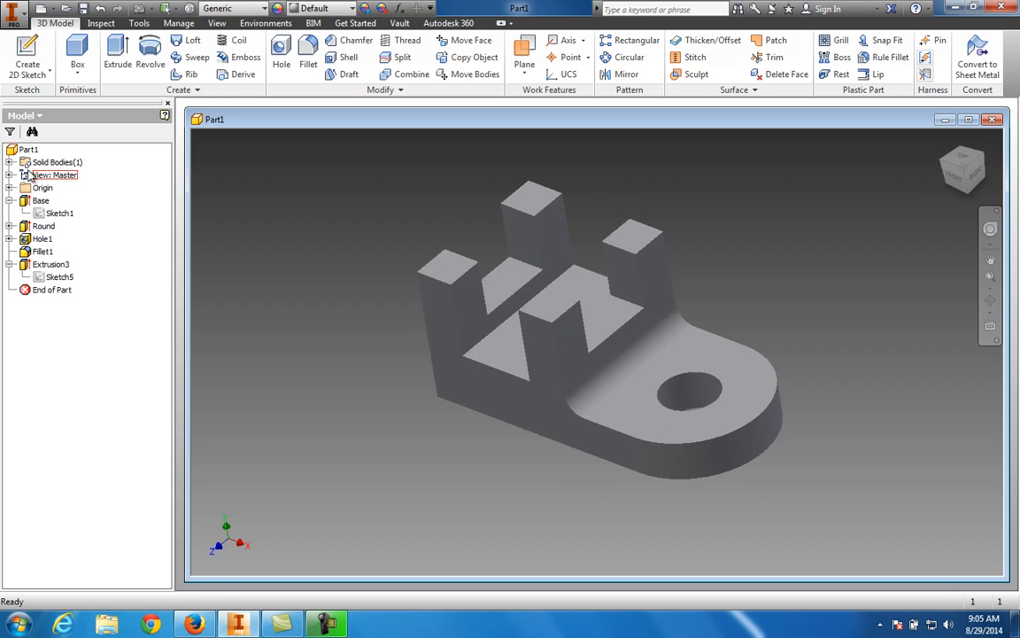
# Open the part's iProperties and review its general, summary, project, status, custom, save and physical information.
pyautogui.click(29, 151)
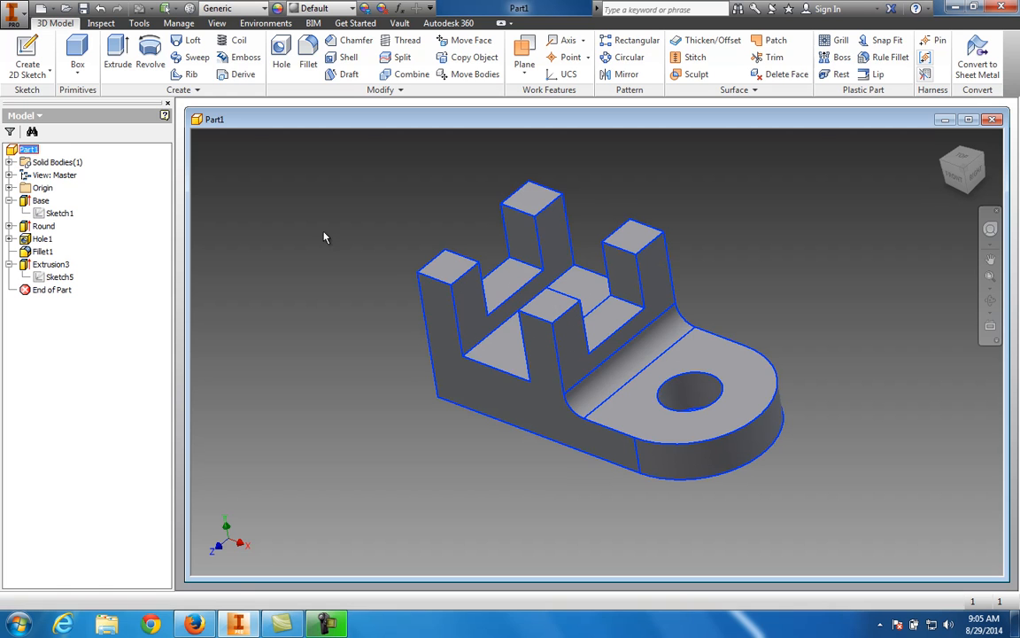
pyautogui.click(29, 151)
pyautogui.rightClick(31, 154)
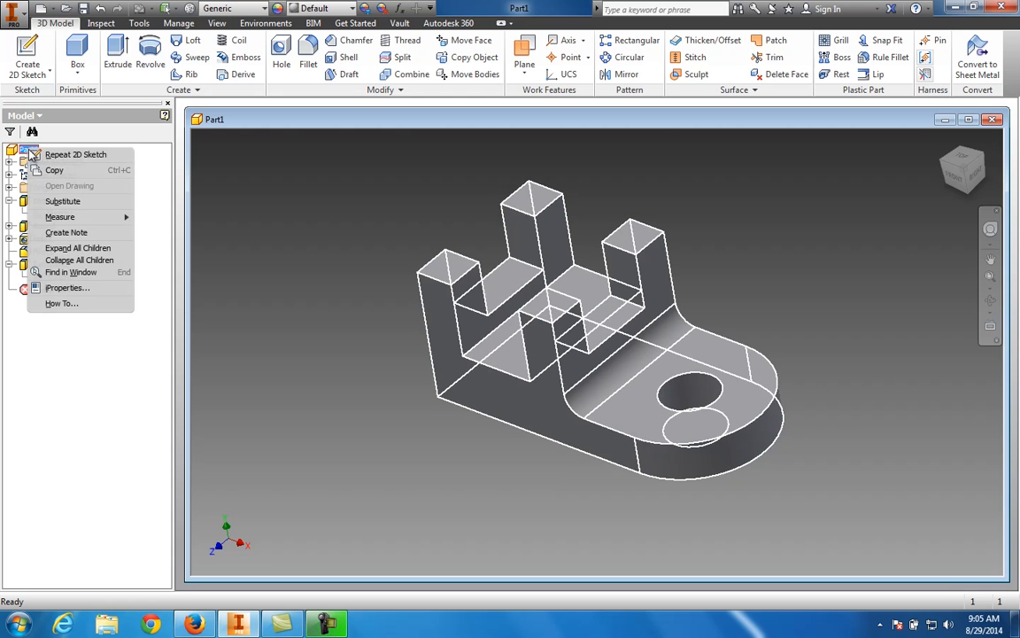
pyautogui.click(67, 289)
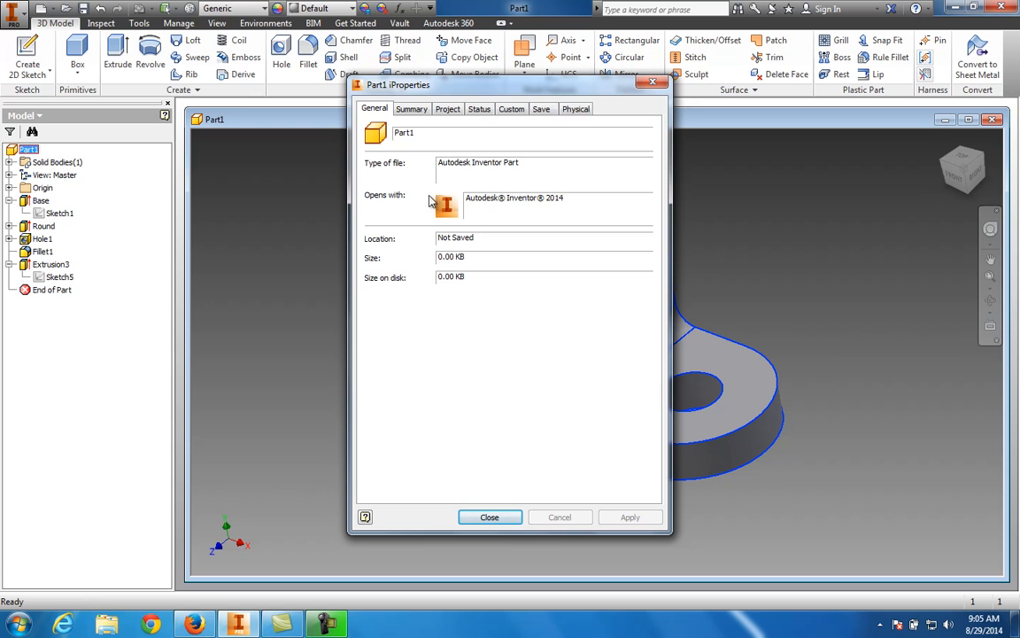
pyautogui.click(418, 111)
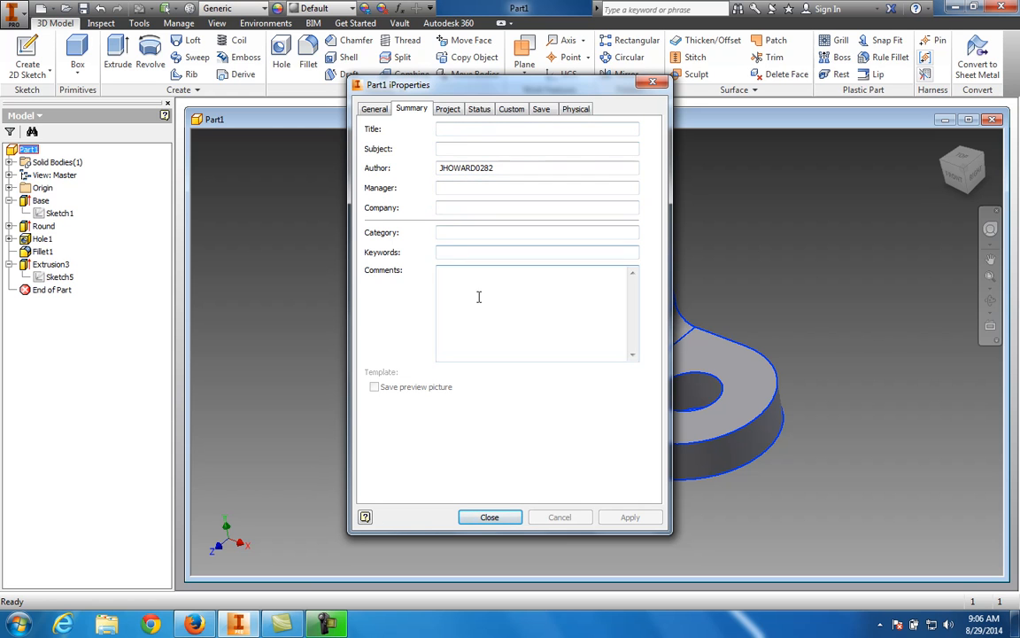
pyautogui.click(449, 110)
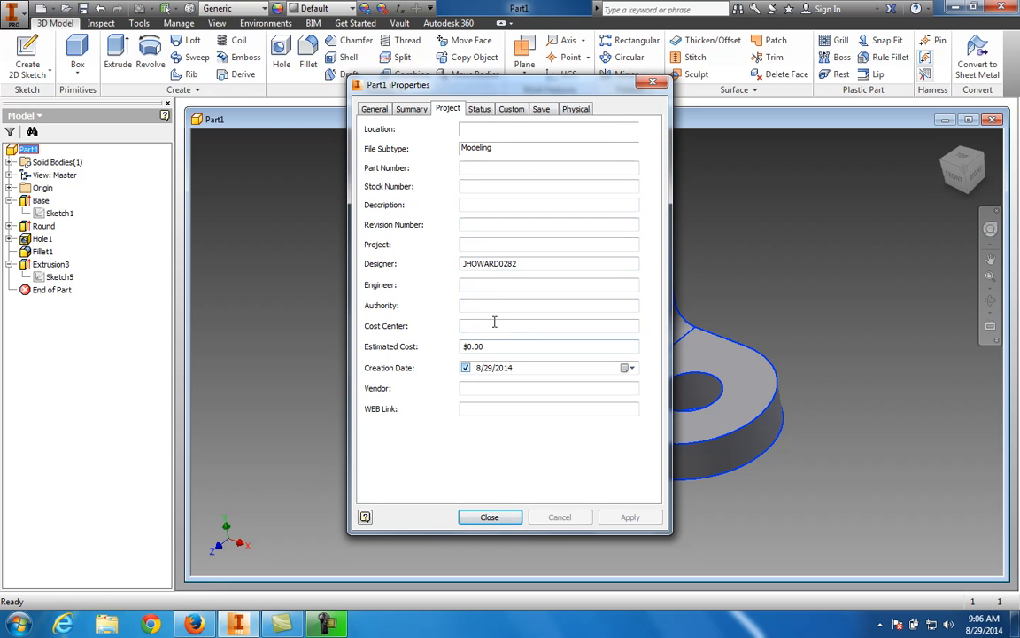
pyautogui.click(479, 108)
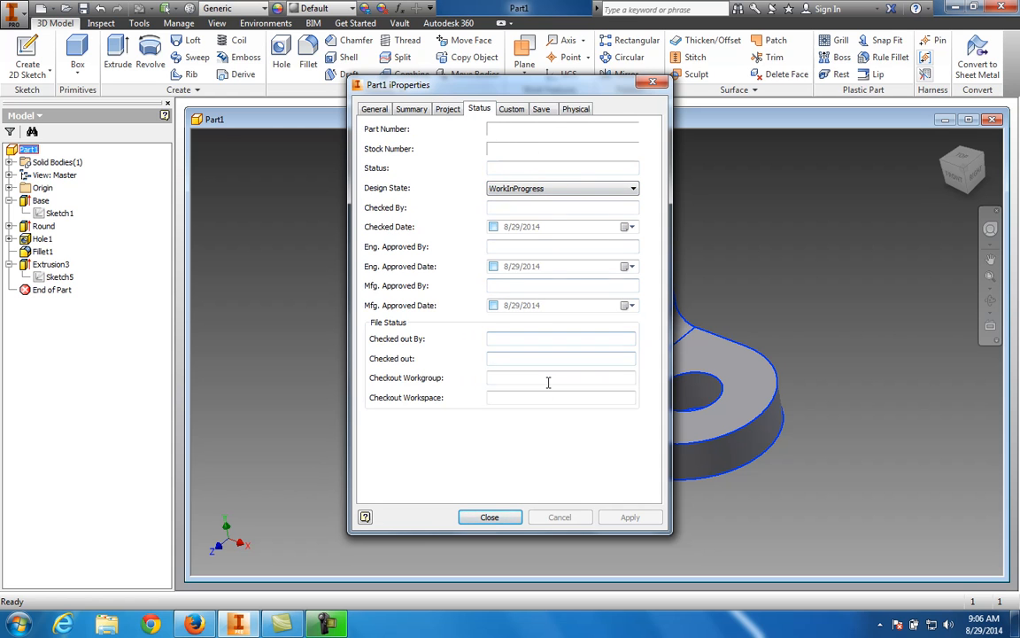
pyautogui.click(510, 108)
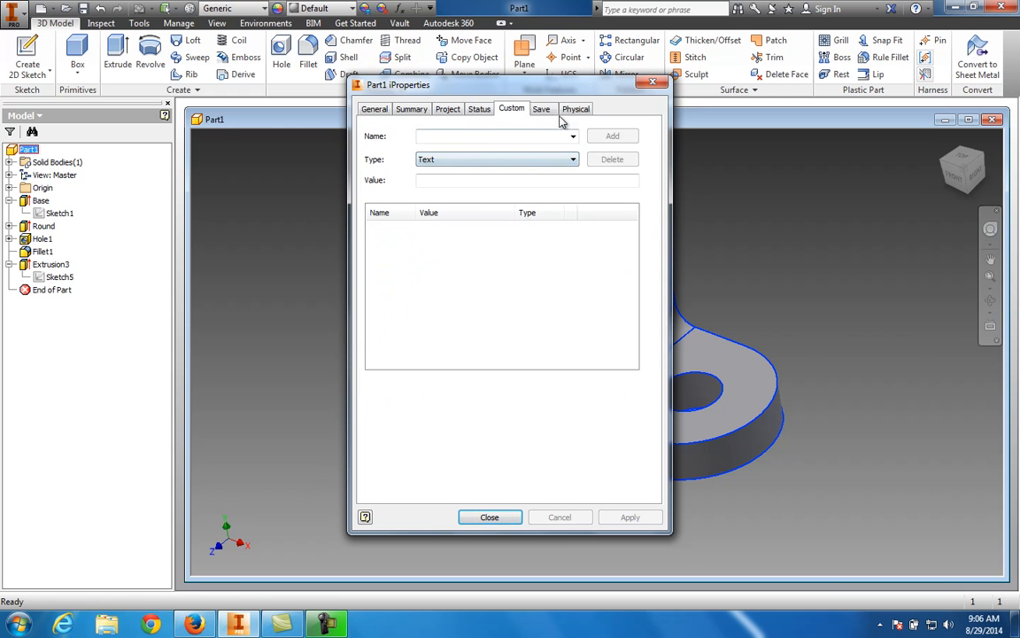
pyautogui.click(544, 109)
pyautogui.click(578, 109)
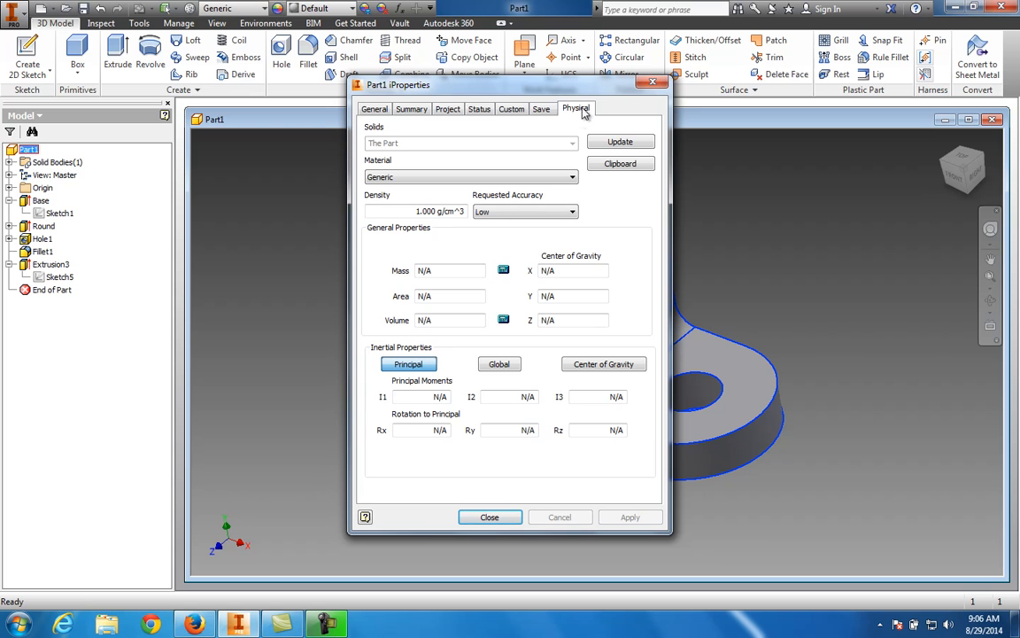
# Assign Aluminum 6061 as the part's material in the physical properties, apply it and close the iProperties.
pyautogui.click(554, 181)
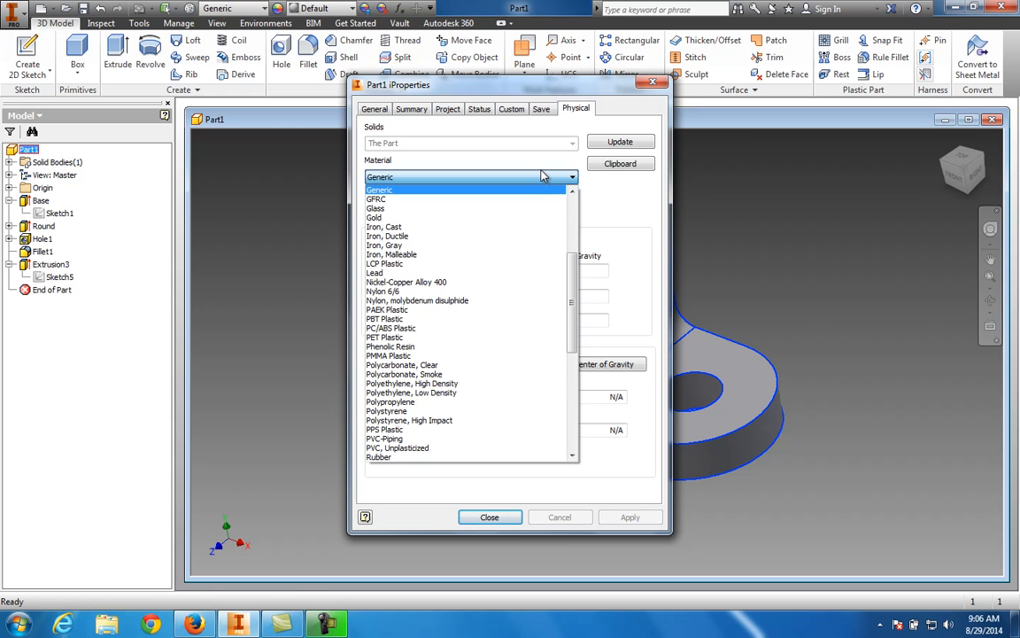
pyautogui.scroll(5, 516, 229)
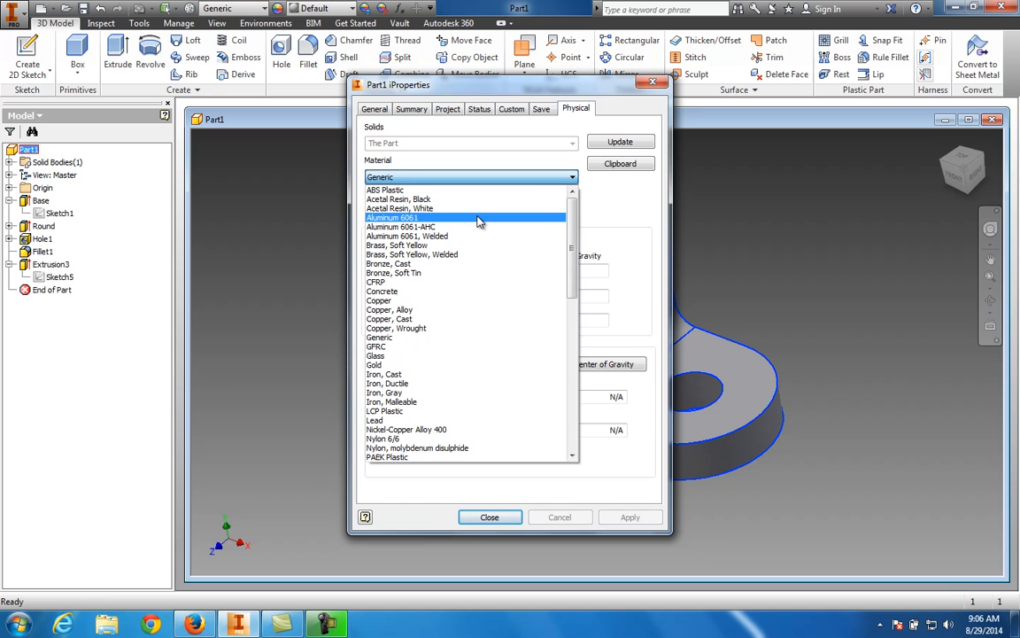
pyautogui.click(479, 219)
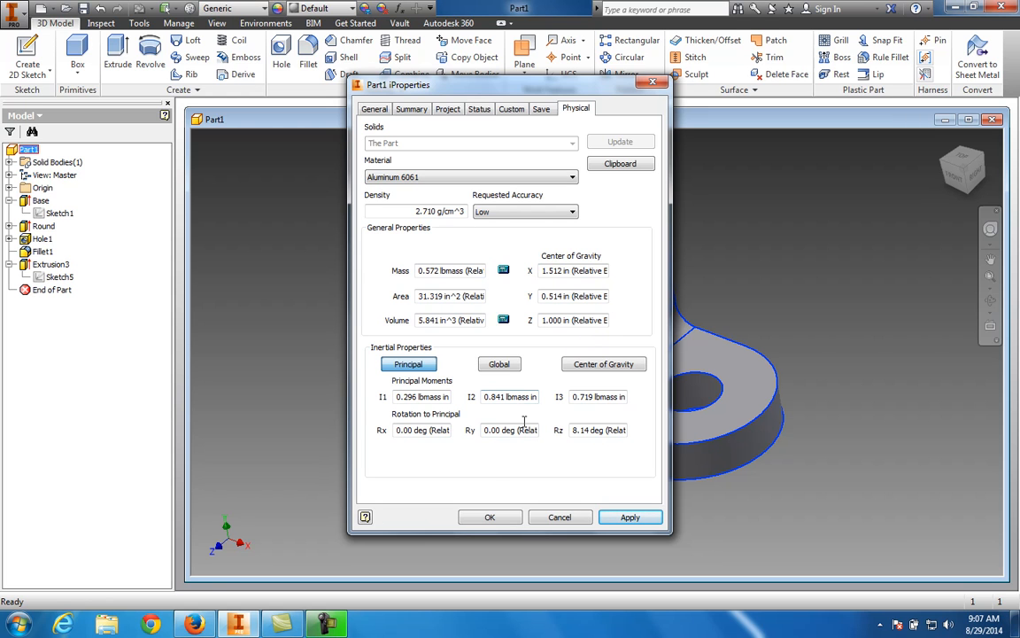
pyautogui.click(634, 517)
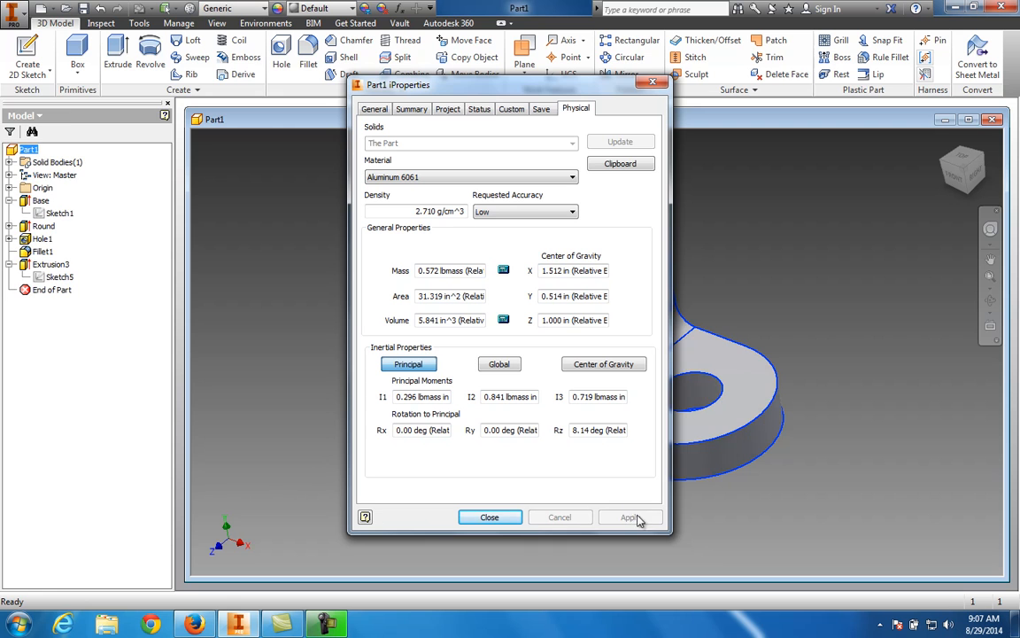
pyautogui.click(492, 519)
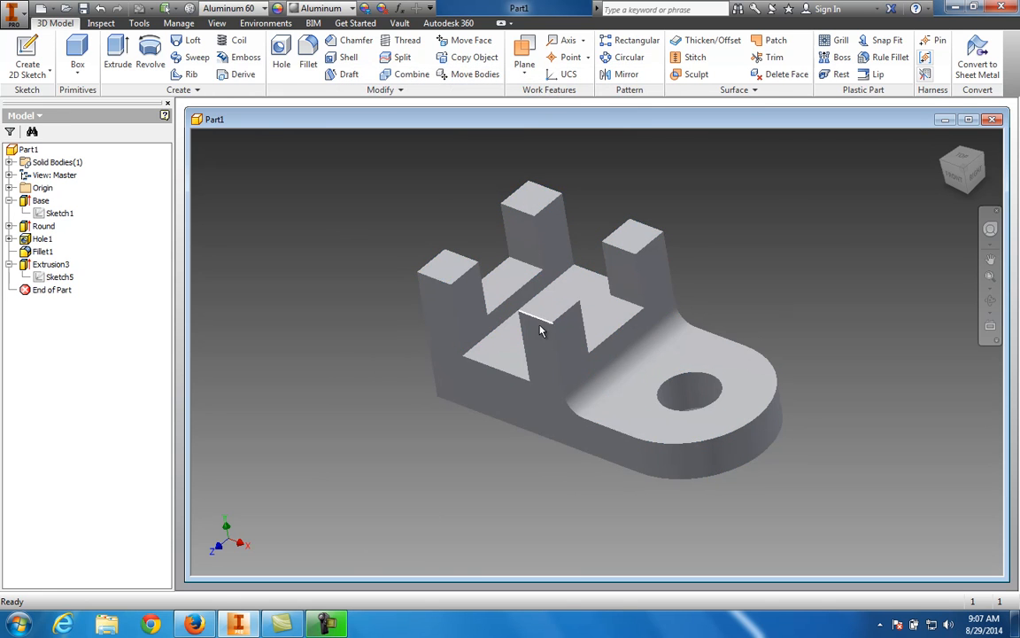
pyautogui.moveTo(962, 175)
pyautogui.mouseDown()
pyautogui.moveTo(969, 137)
pyautogui.moveTo(974, 555)
pyautogui.moveTo(926, 563)
pyautogui.moveTo(898, 167)
pyautogui.moveTo(833, 147)
pyautogui.moveTo(681, 159)
pyautogui.moveTo(709, 197)
pyautogui.moveTo(813, 191)
pyautogui.moveTo(906, 162)
pyautogui.moveTo(890, 164)
pyautogui.mouseUp()
pyautogui.moveTo(951, 138); pyautogui.dragTo(221, 136)
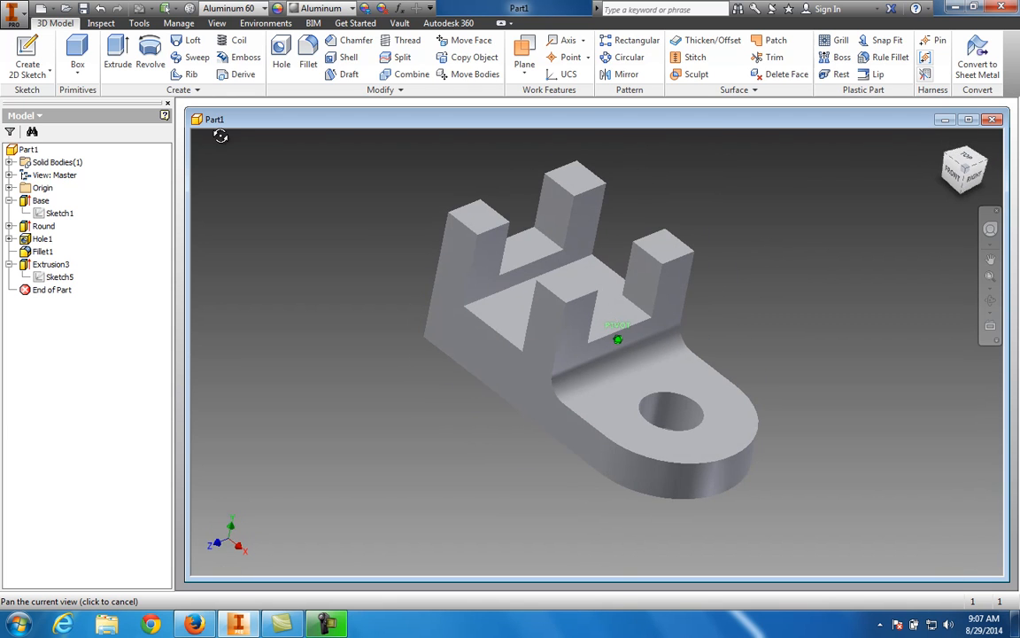
pyautogui.press('Escape')
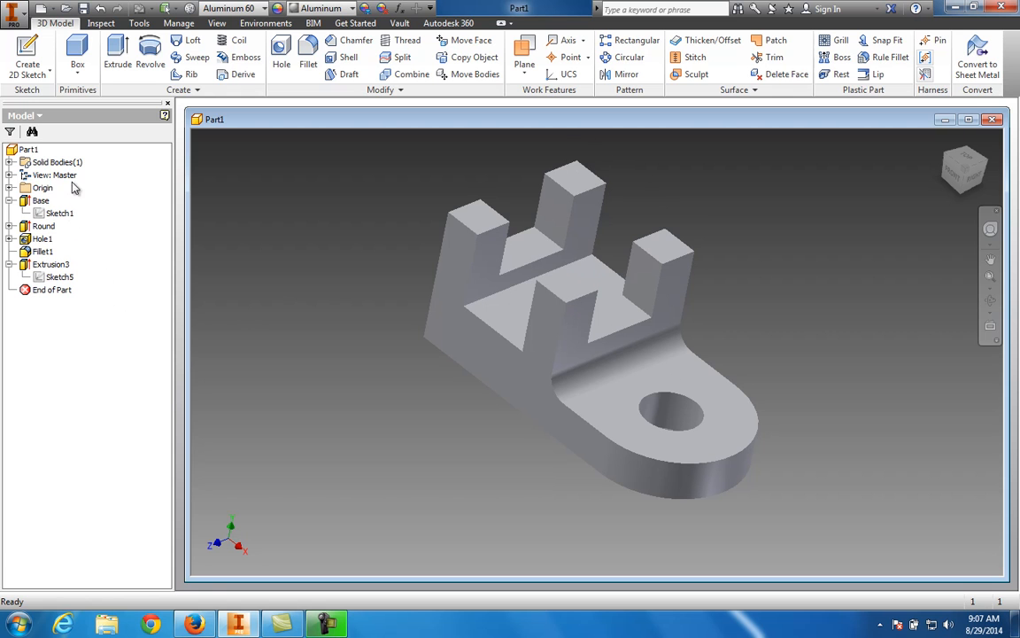
pyautogui.moveTo(764, 330); pyautogui.dragTo(733, 357, button='middle')
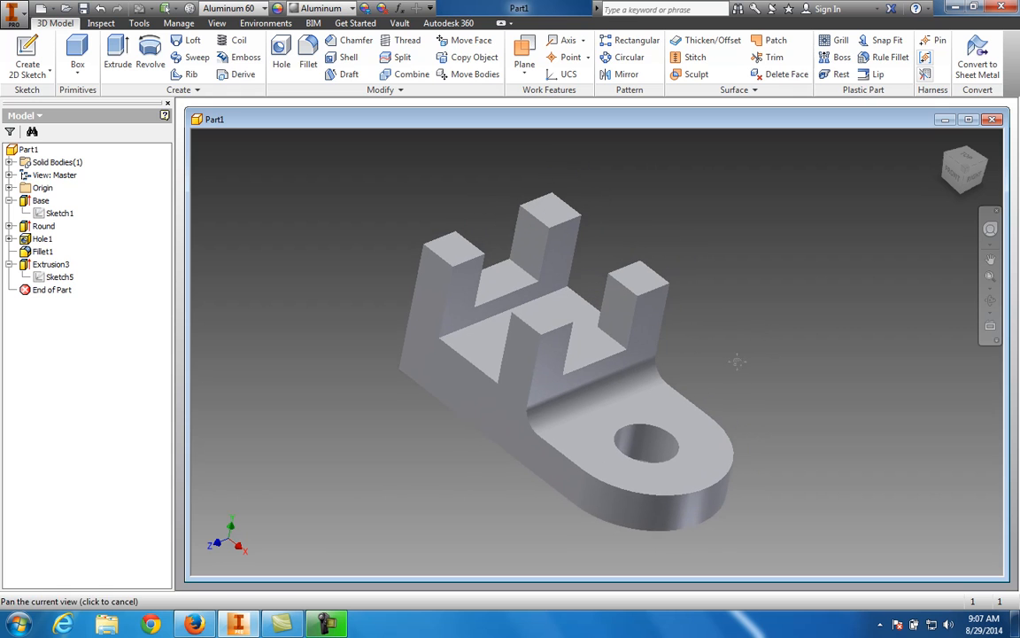
pyautogui.scroll(3, 693, 323)
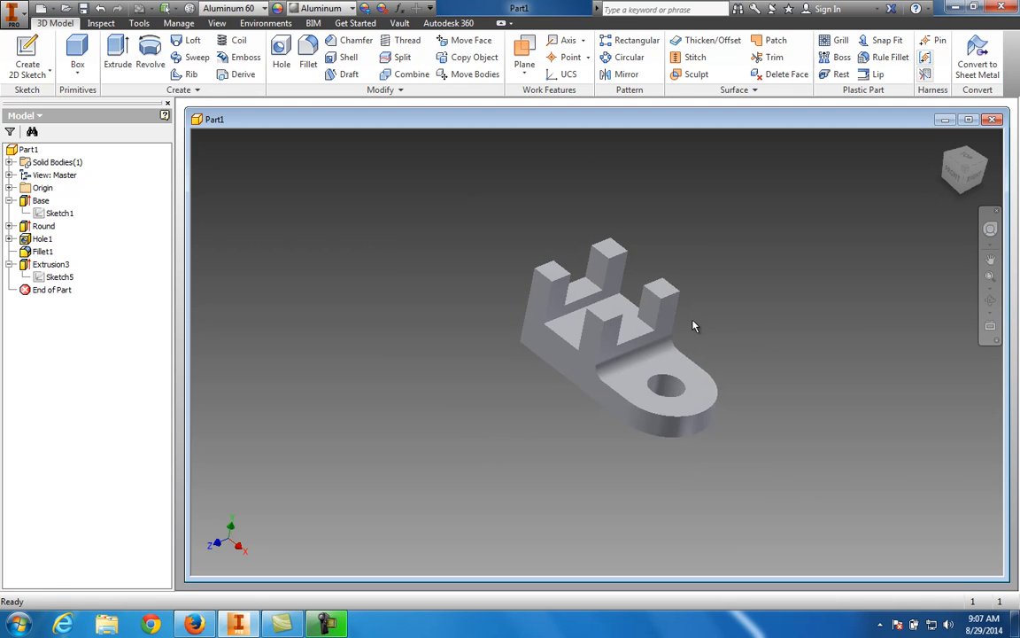